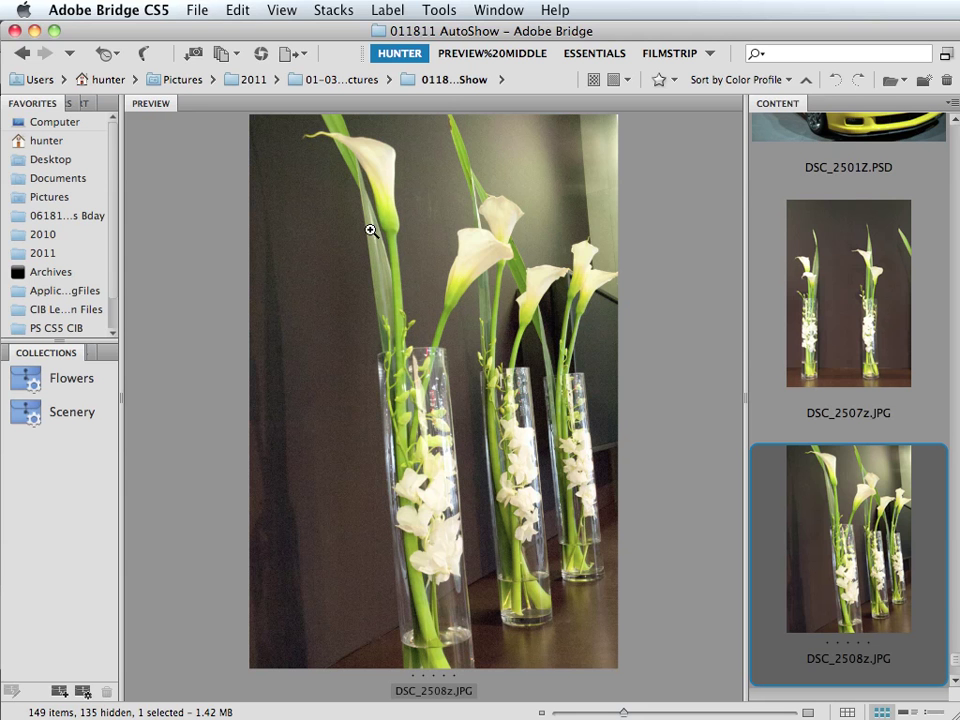
# Send DSC_2508z.JPG from Bridge to Photoshop via File > Place > In Photoshop
pyautogui.click(198, 11)
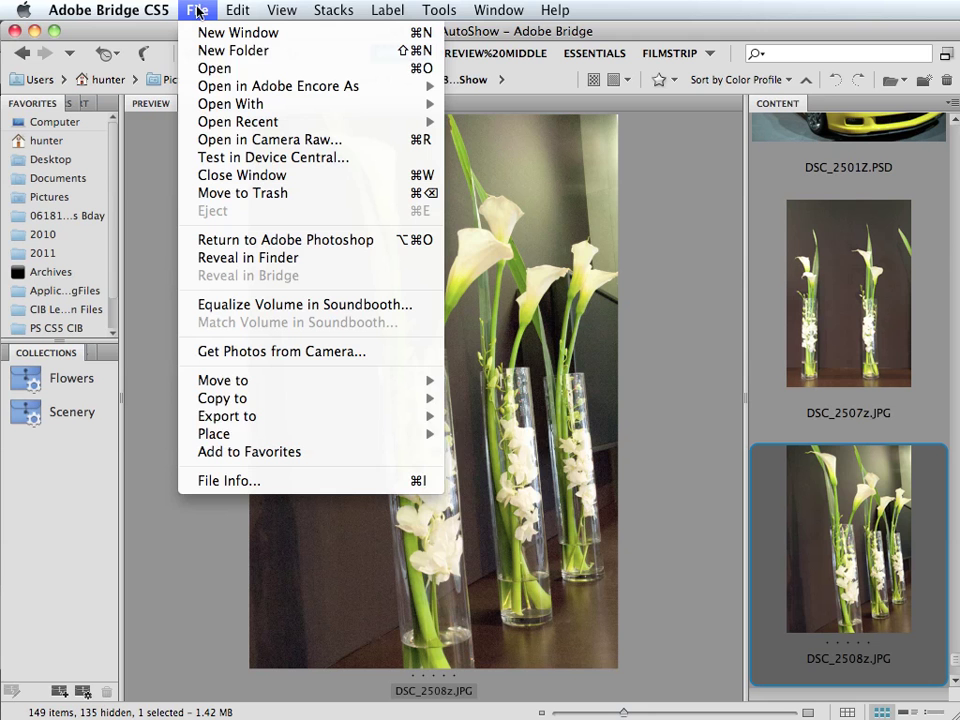
pyautogui.moveTo(291, 437)
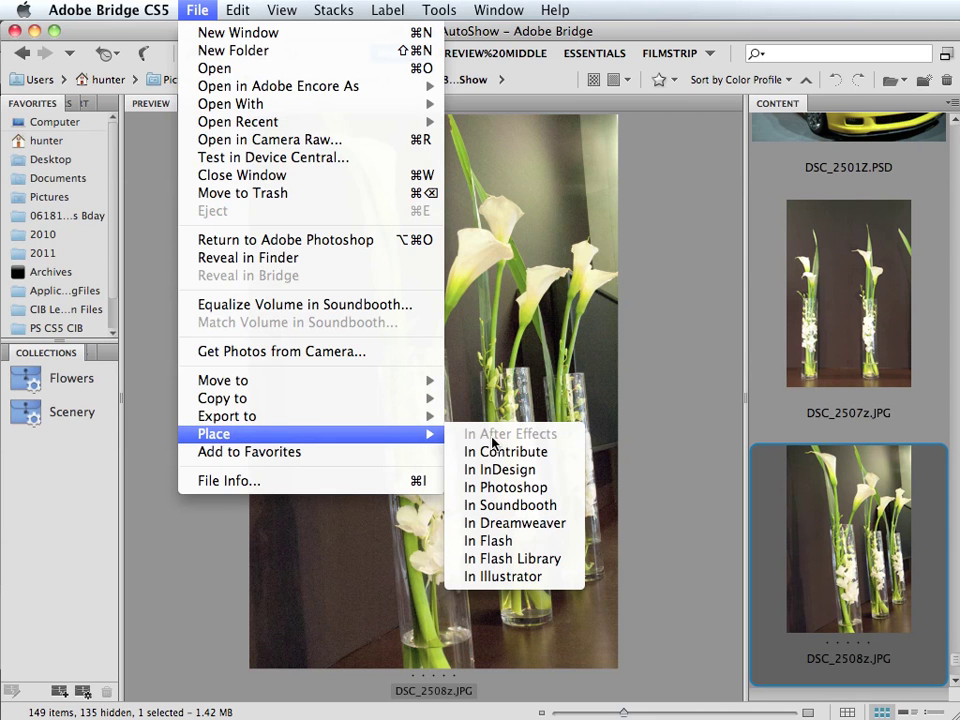
pyautogui.click(503, 488)
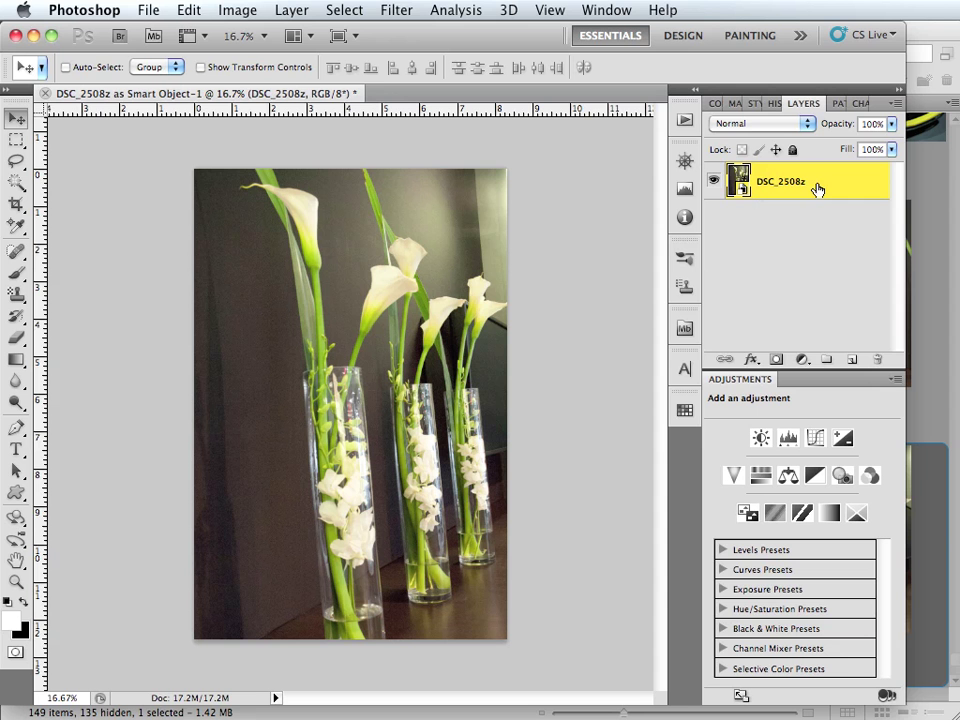
# Duplicate the DSC_2508z smart object layer into a DSC_2508z copy above it
pyautogui.moveTo(818, 189); pyautogui.dragTo(846, 359)
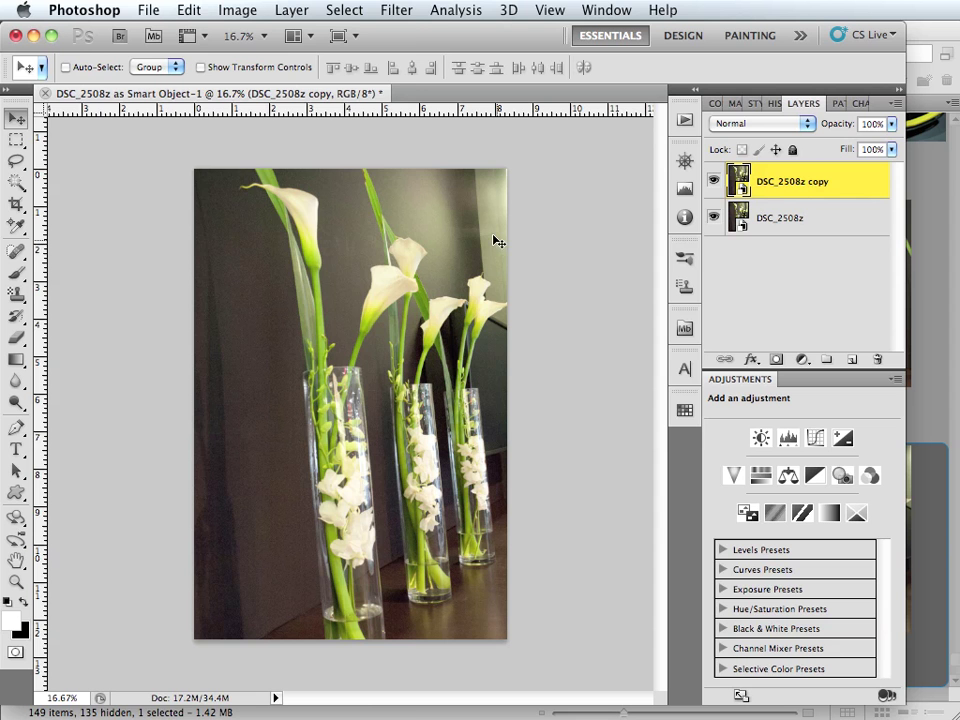
# Free-transform the DSC_2508z copy down to 34.54% and move it over the photo's upper left
pyautogui.click(188, 12)
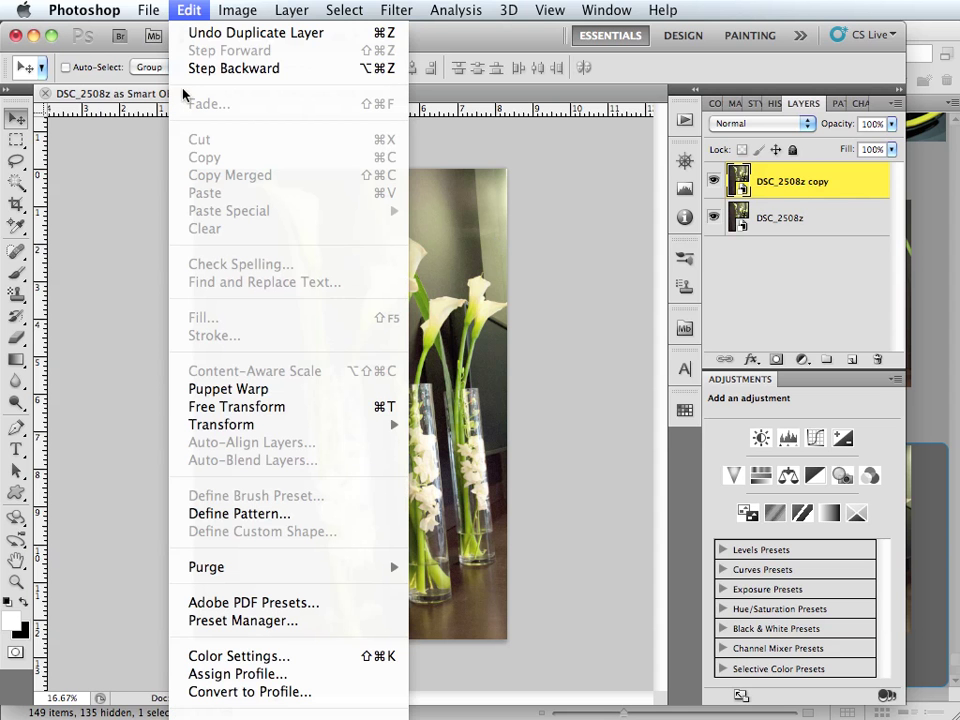
pyautogui.click(224, 409)
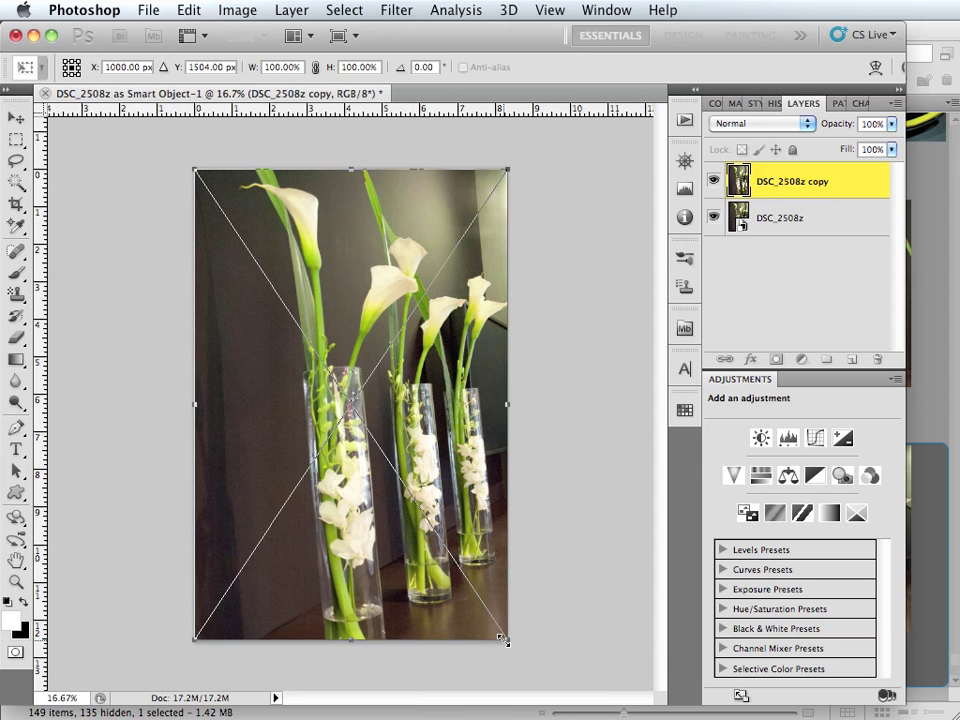
pyautogui.moveTo(503, 639); pyautogui.dragTo(302, 331)
pyautogui.moveTo(284, 252); pyautogui.dragTo(336, 302)
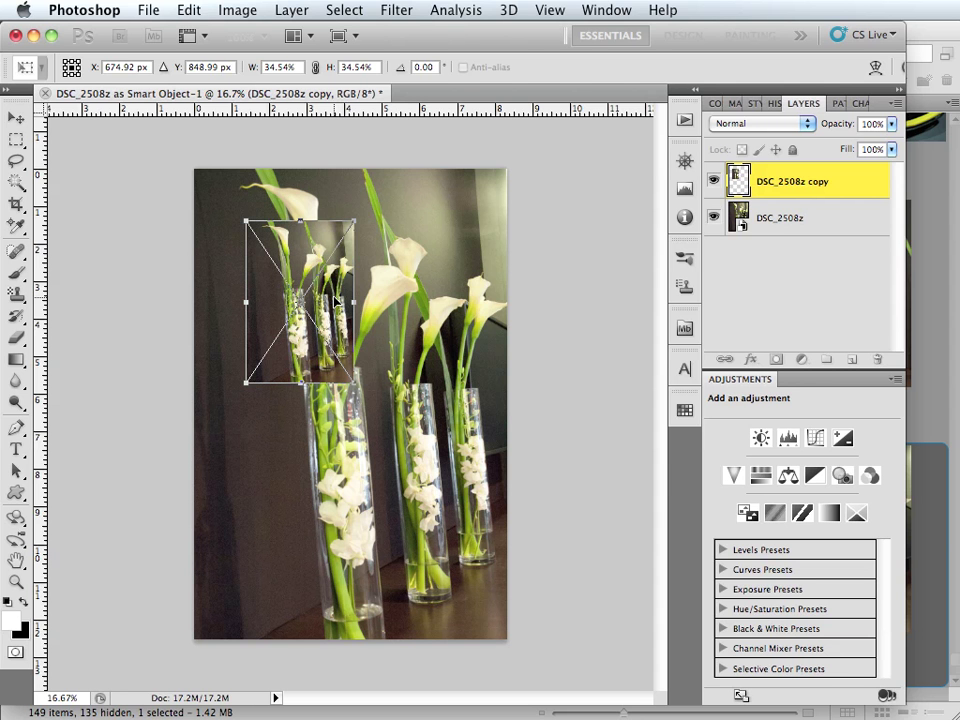
pyautogui.press('Return')
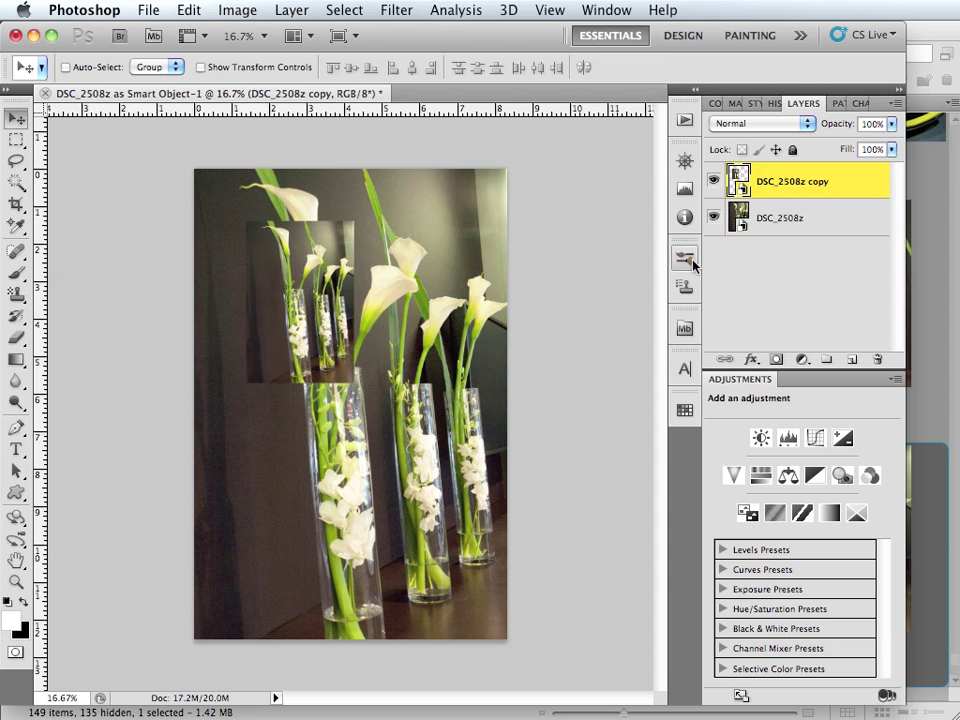
# Create an empty Layer 1 above DSC_2508z from the Layers panel menu
pyautogui.click(823, 226)
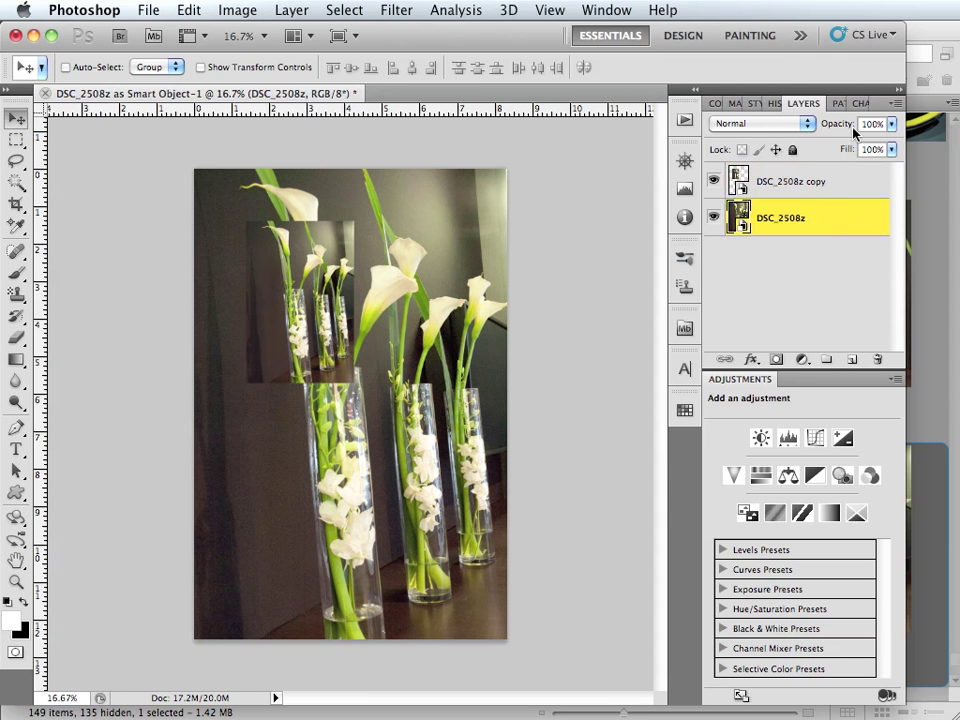
pyautogui.click(894, 106)
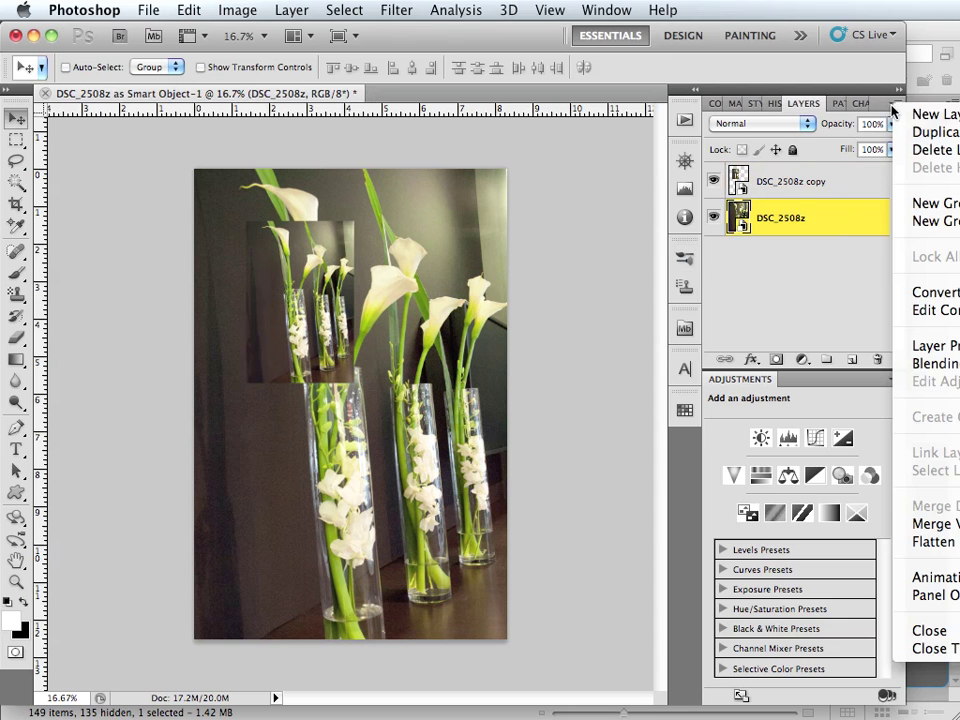
pyautogui.click(905, 114)
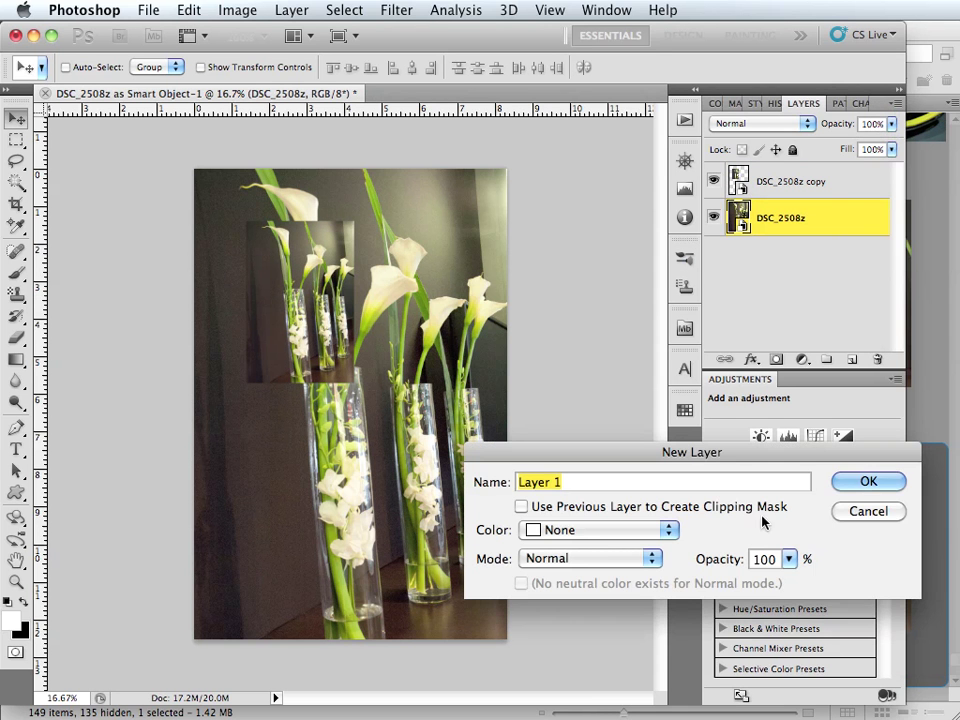
pyautogui.click(868, 481)
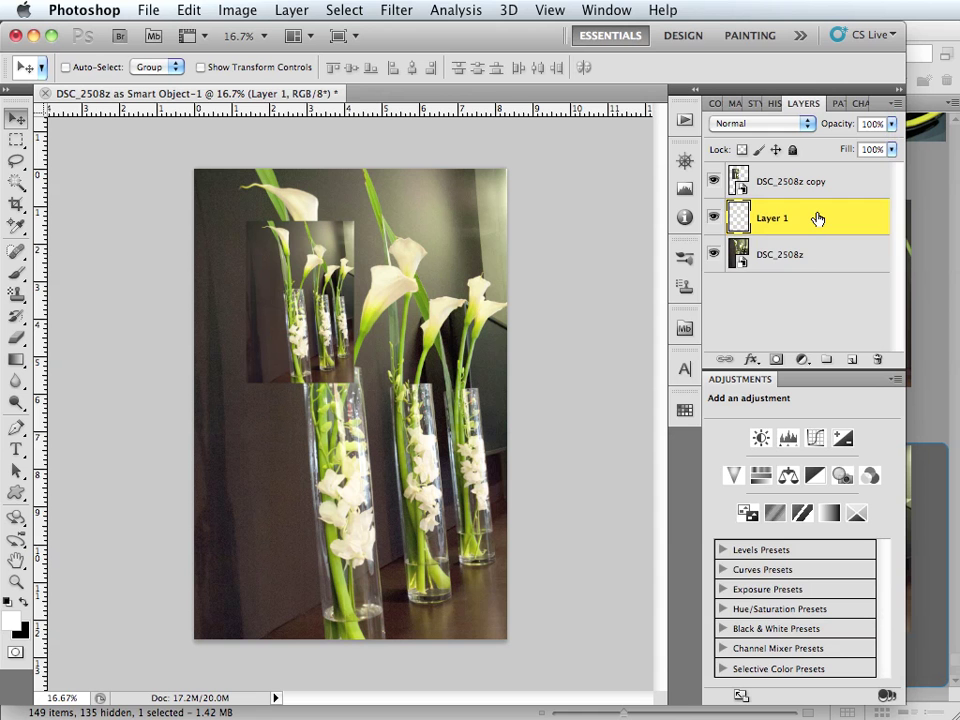
# Drag Layer 1 beneath DSC_2508z and fill it with white
pyautogui.moveTo(818, 218); pyautogui.dragTo(818, 270)
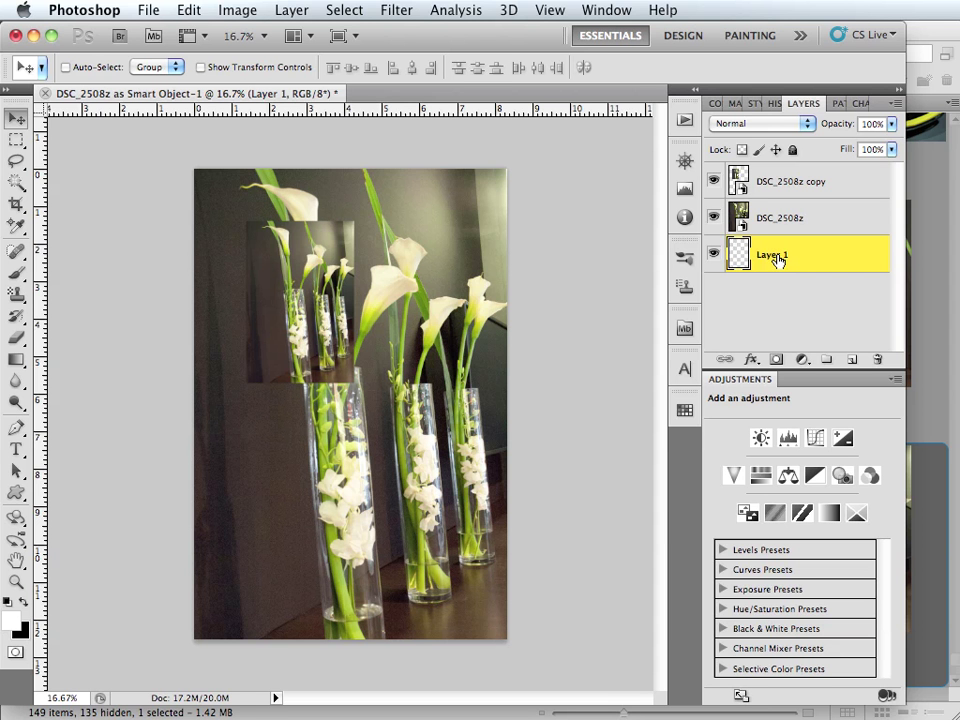
pyautogui.hotkey('alt', 'BackSpace')
# Hide the full-size DSC_2508z layer, zoom to 50% on the inset copy, and open the fx menu
pyautogui.click(785, 190)
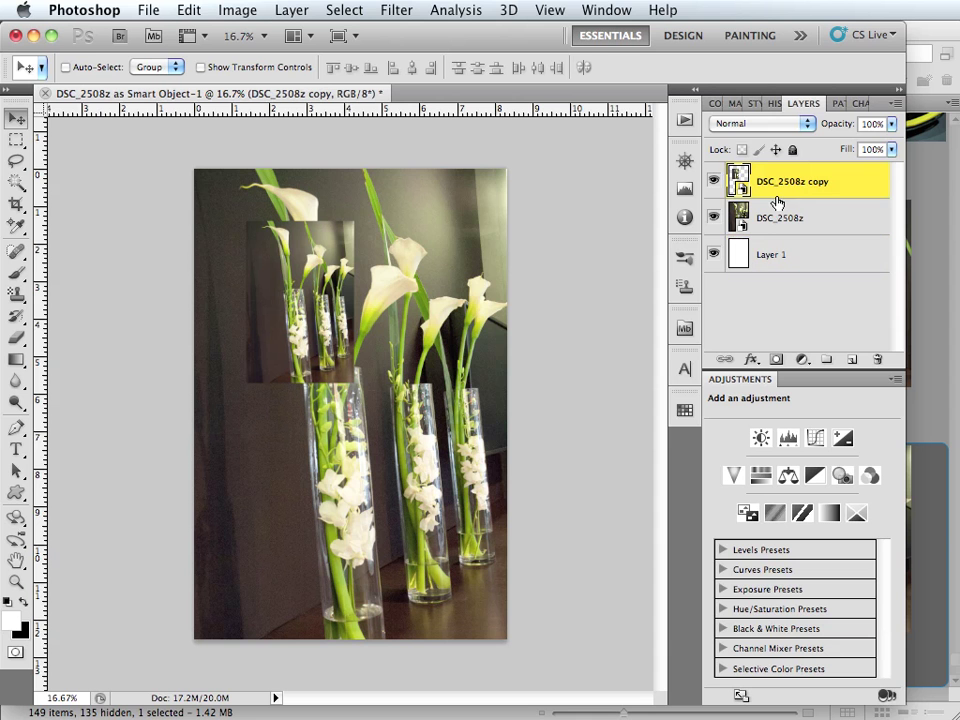
pyautogui.click(714, 218)
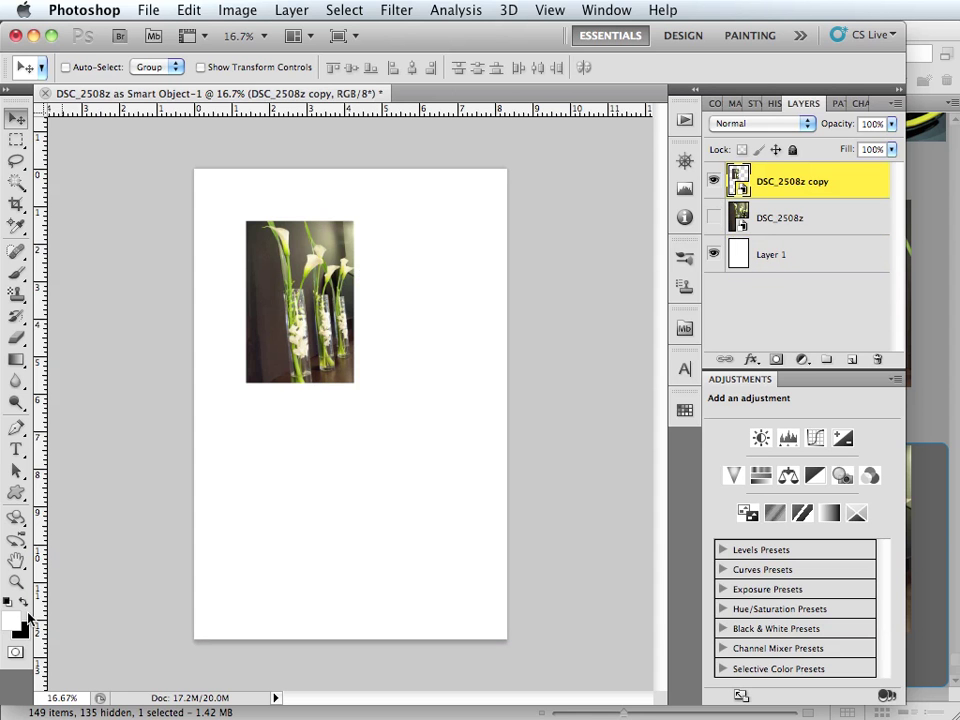
pyautogui.click(17, 581)
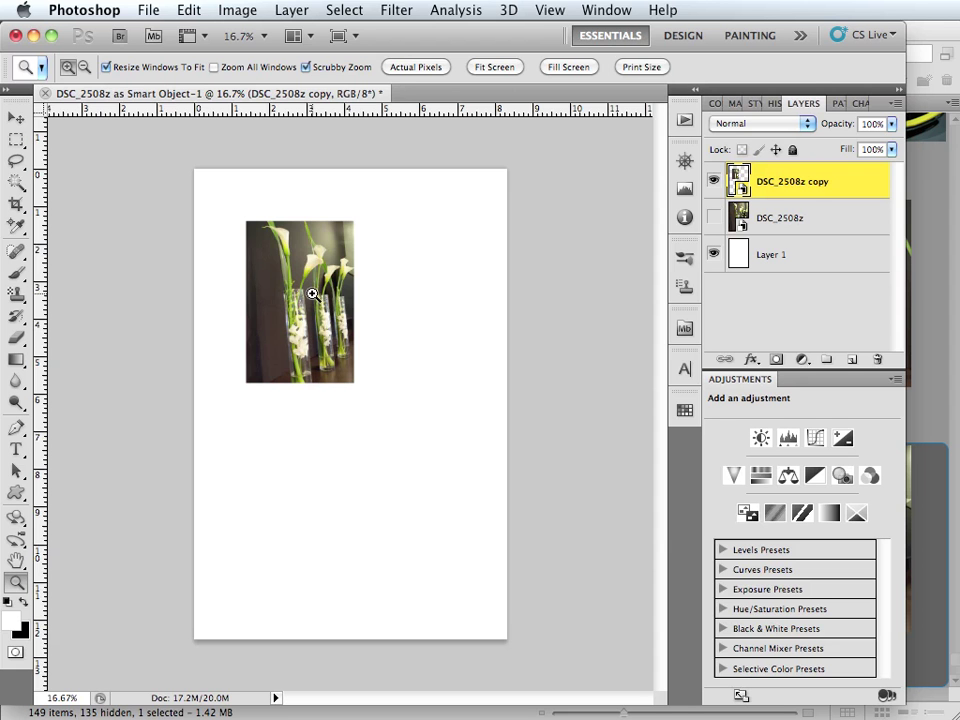
pyautogui.click(313, 295)
pyautogui.click(328, 385)
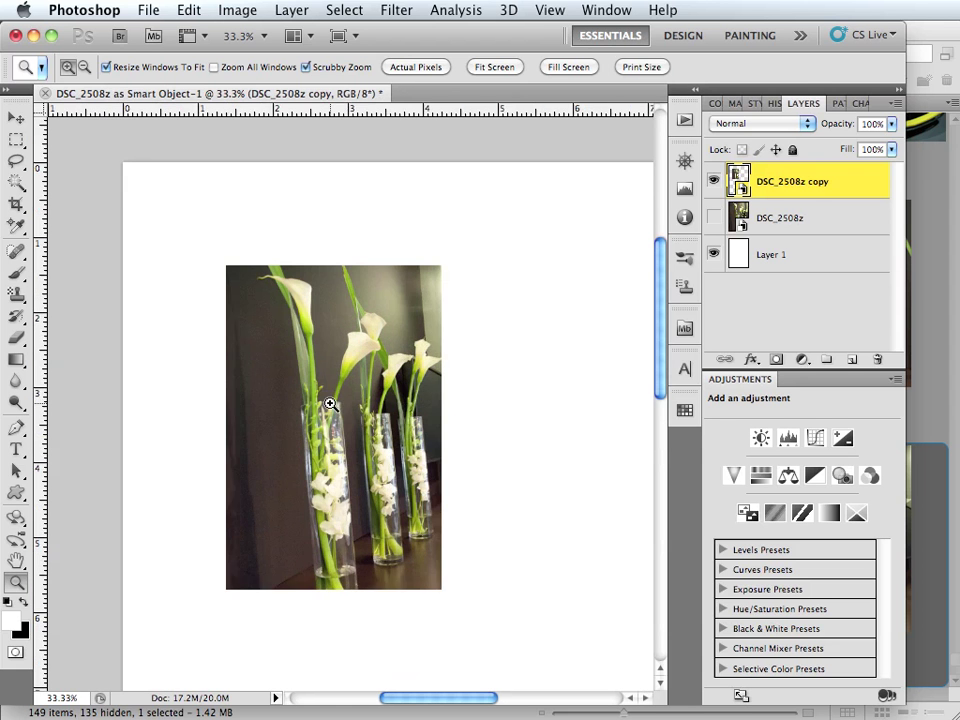
pyautogui.click(330, 404)
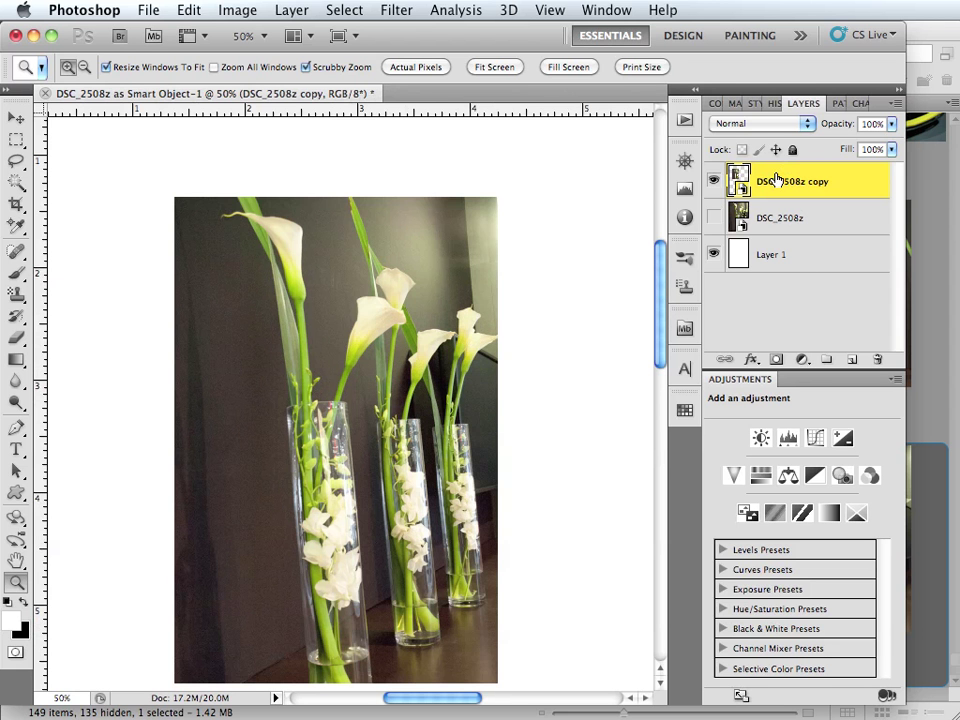
pyautogui.click(750, 360)
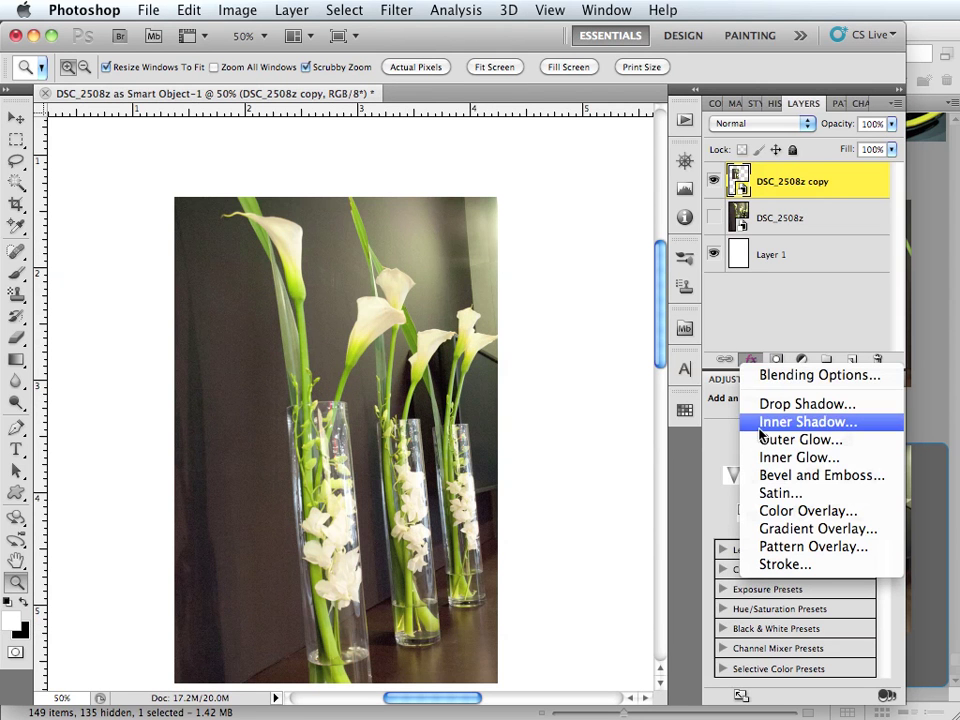
# Add a 15 px black Stroke positioned Inside to the DSC_2508z copy layer
pyautogui.click(768, 565)
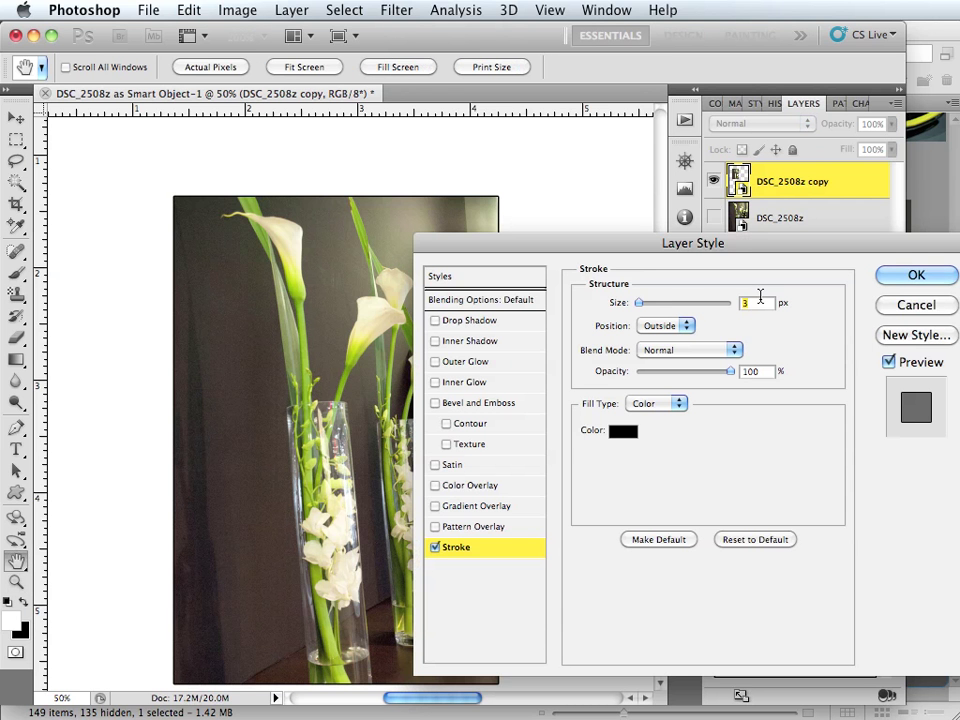
pyautogui.write('10')
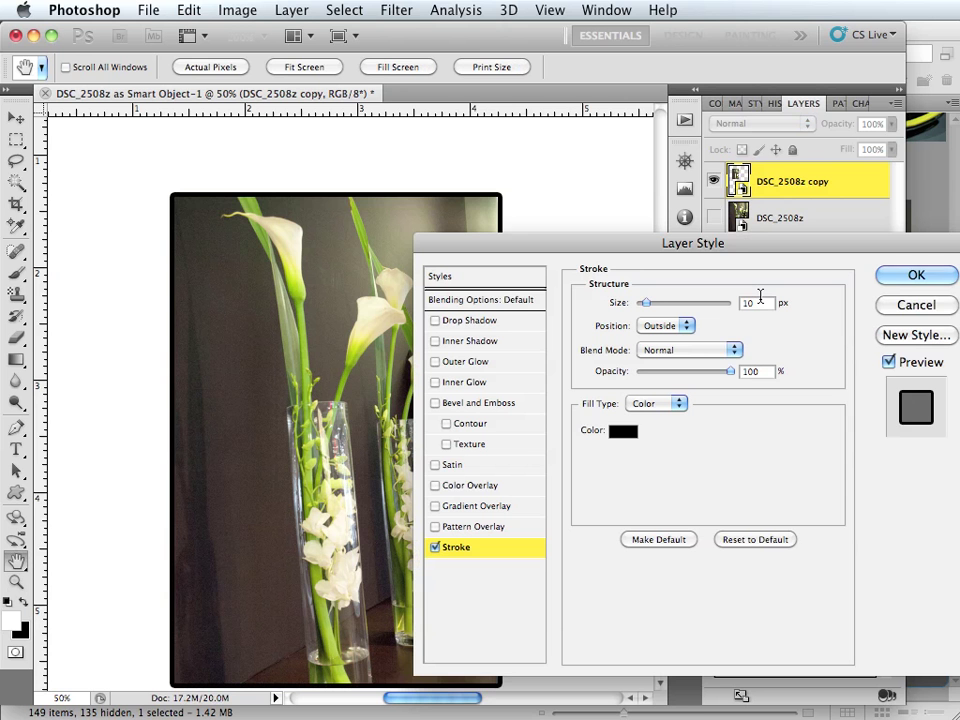
pyautogui.press('BackSpace')
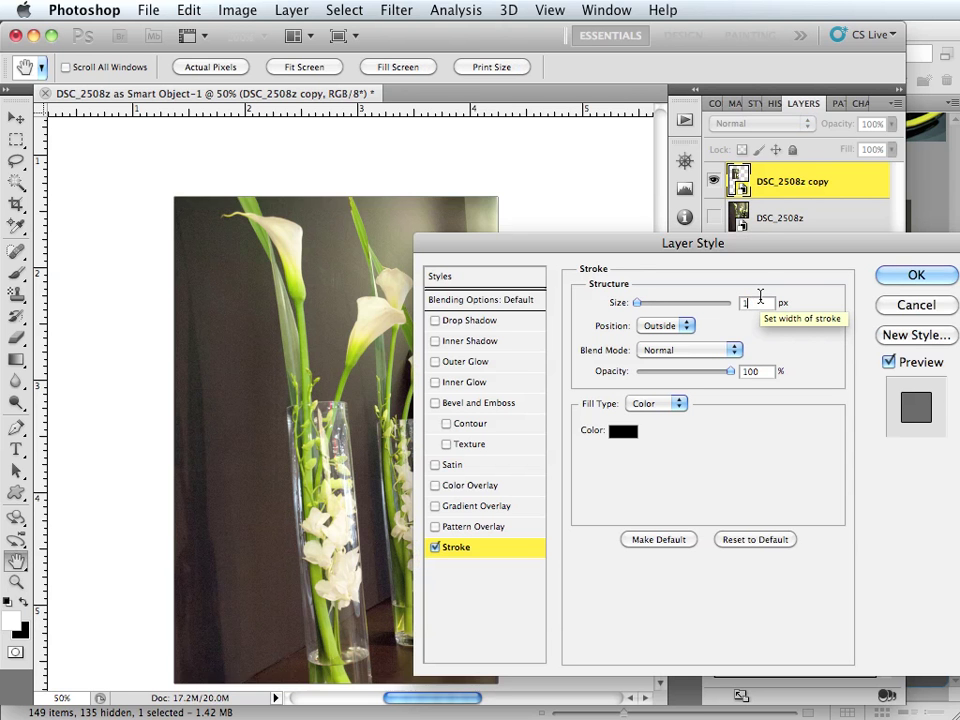
pyautogui.write('5')
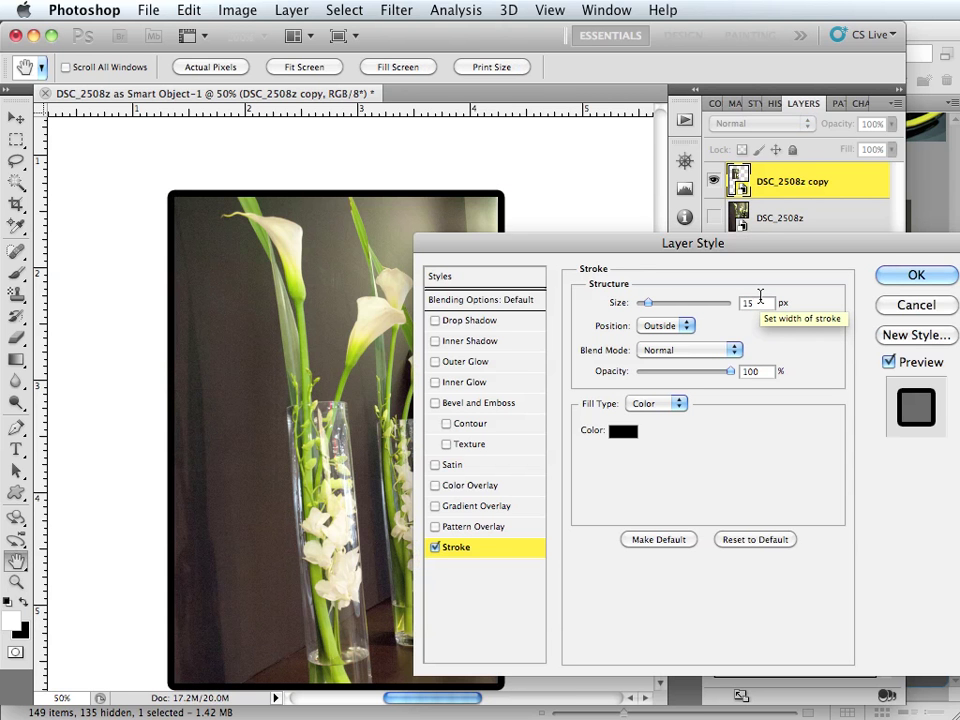
pyautogui.click(686, 326)
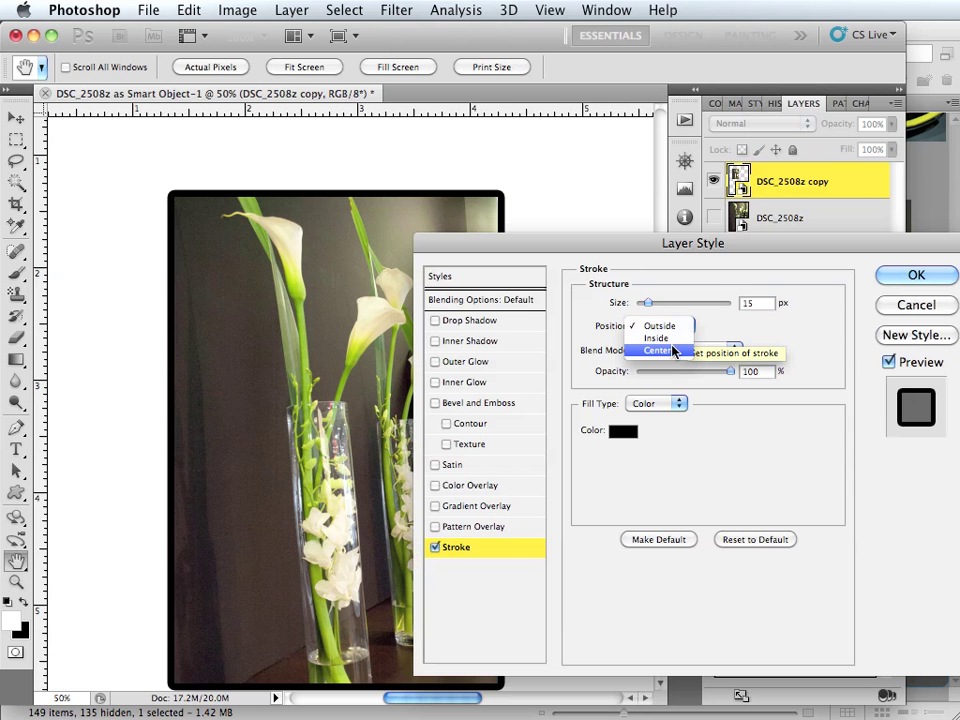
pyautogui.click(677, 339)
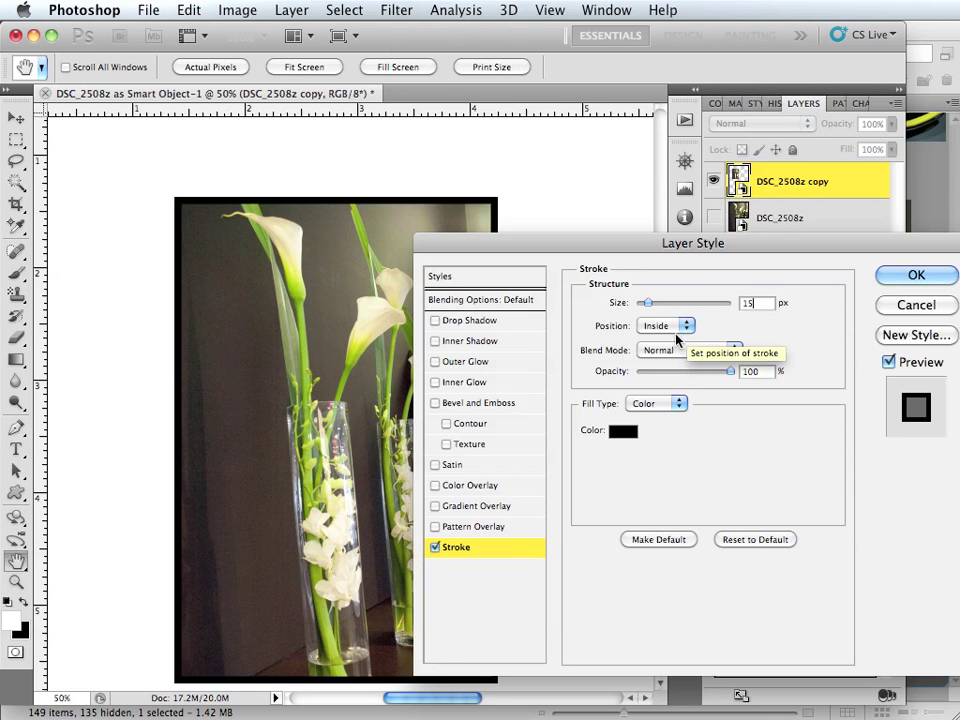
# Add a Drop Shadow at 61°, 31 px distance and 16 px size, then apply the effects
pyautogui.click(462, 322)
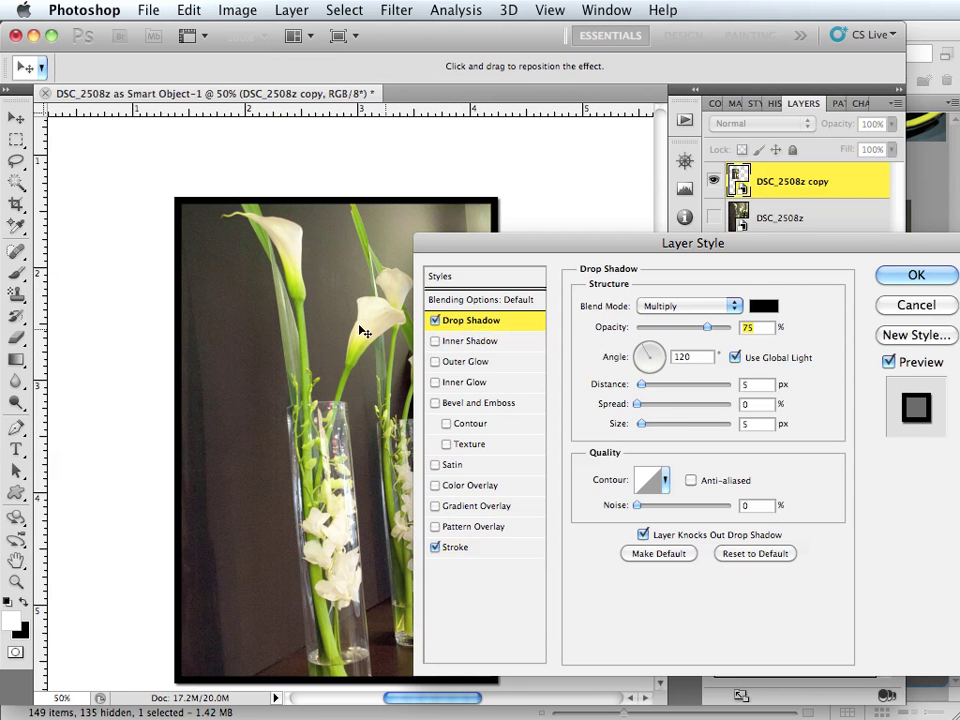
pyautogui.moveTo(338, 322); pyautogui.dragTo(326, 332)
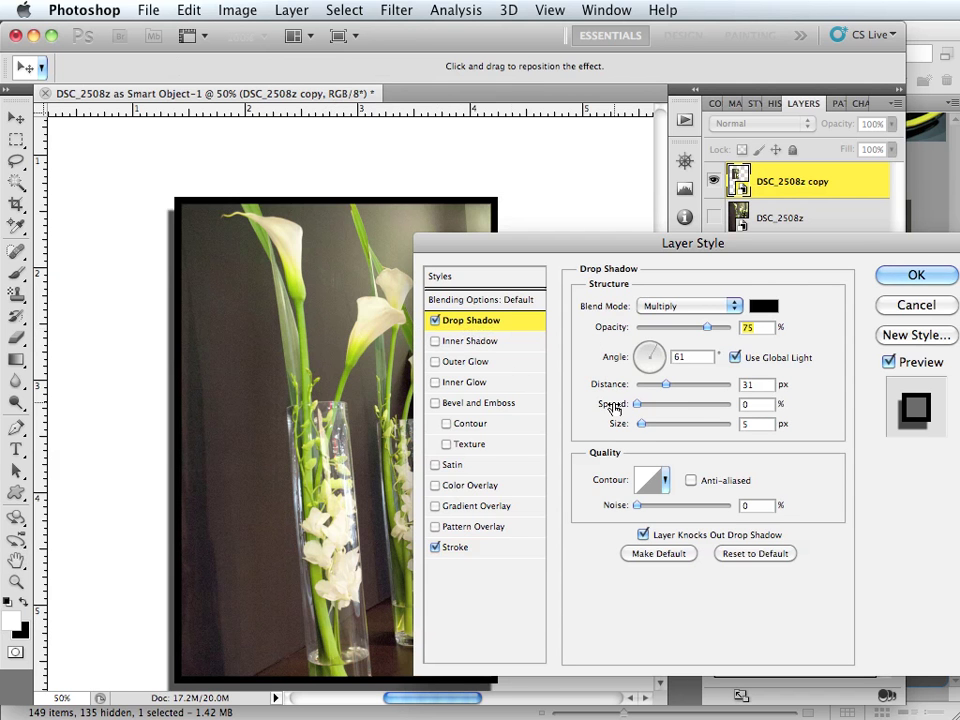
pyautogui.moveTo(641, 426); pyautogui.dragTo(647, 426)
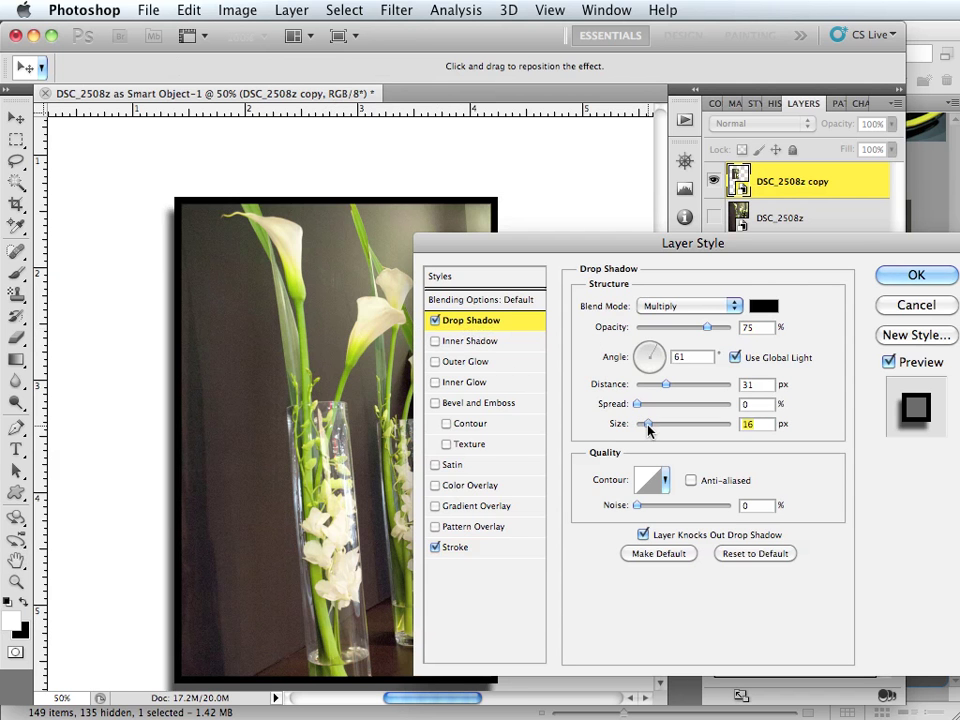
pyautogui.click(884, 274)
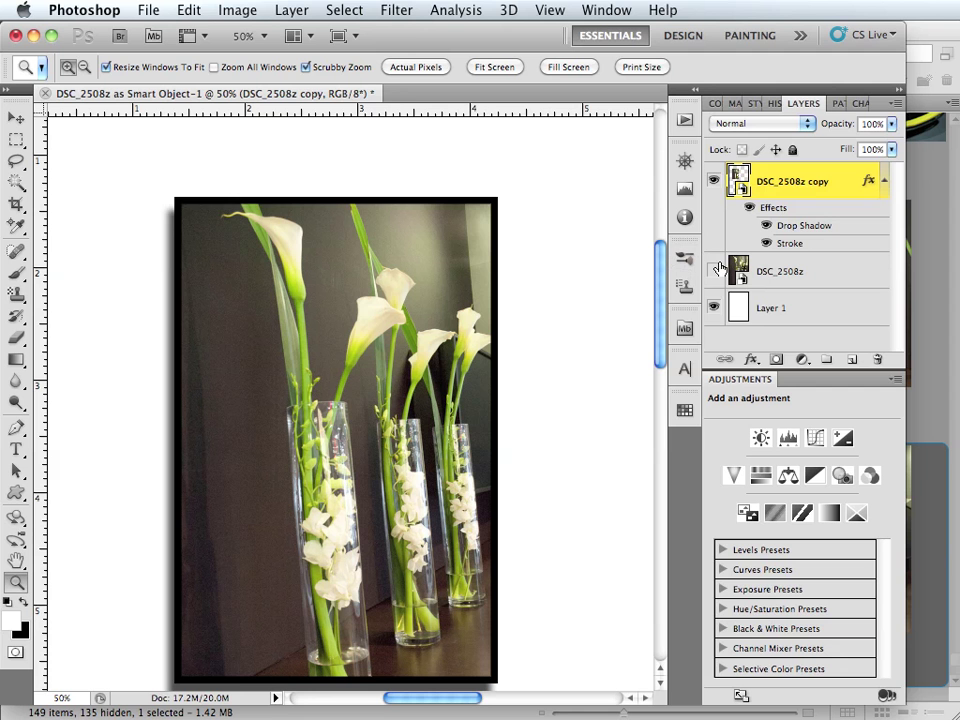
# Fit the page on screen and turn the full-size DSC_2508z layer's visibility back on
pyautogui.click(798, 275)
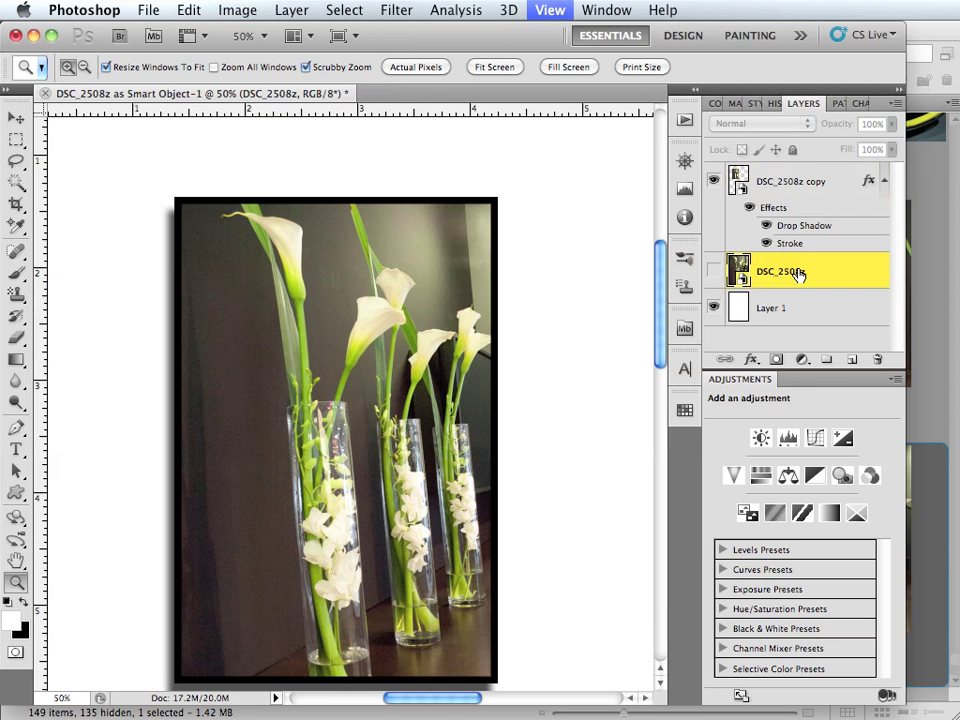
pyautogui.press('super+0')
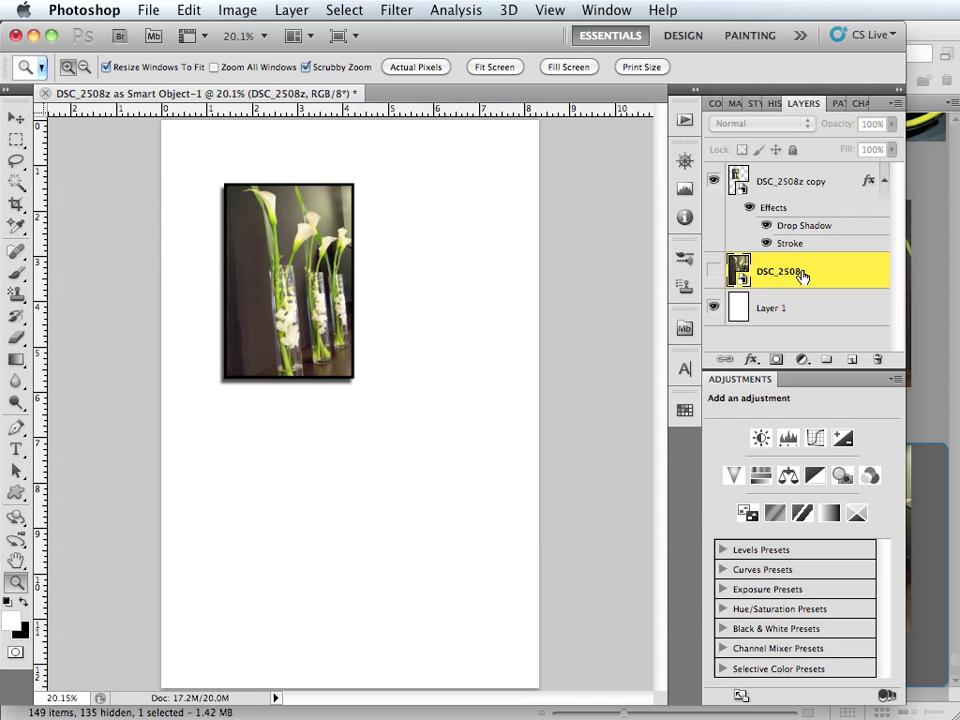
pyautogui.click(713, 271)
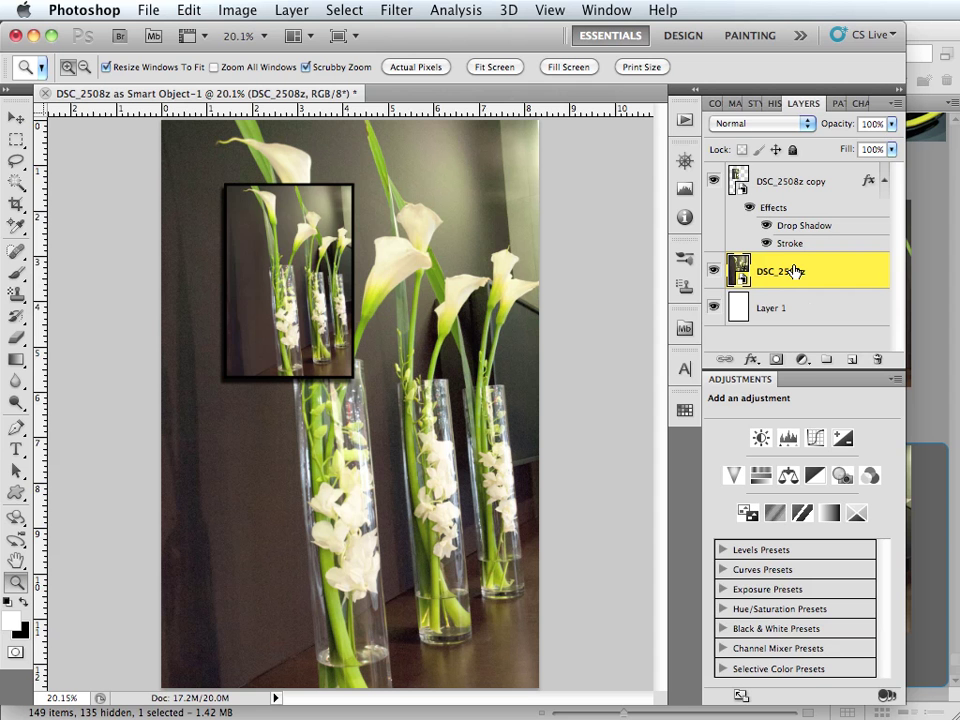
# Add a Gradient Map adjustment with Reverse ticked, then reselect the DSC_2508z layer
pyautogui.click(801, 359)
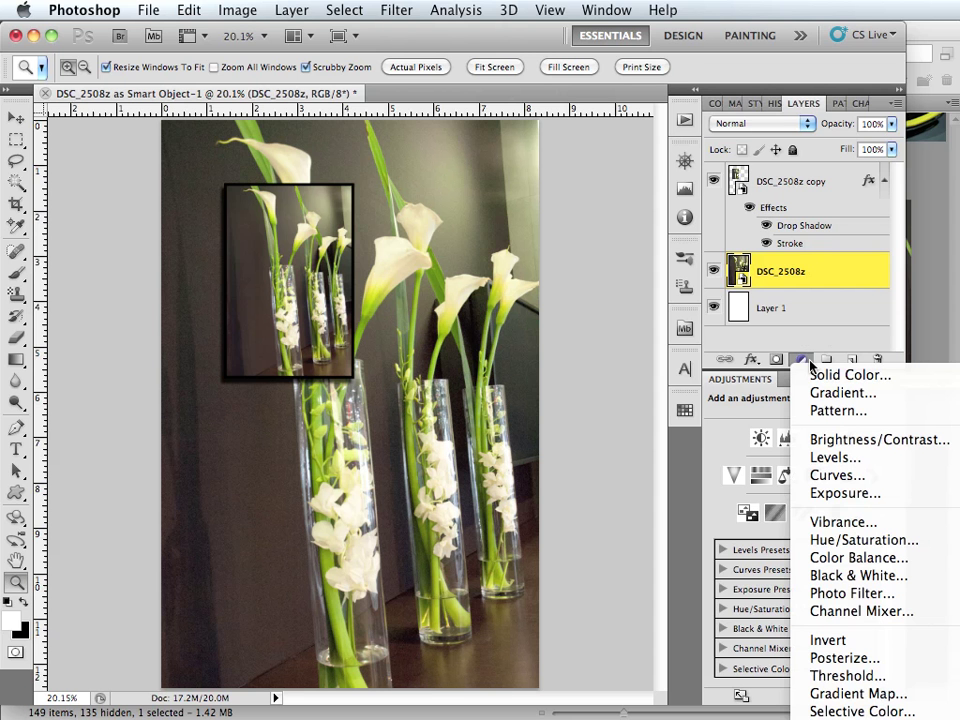
pyautogui.click(855, 696)
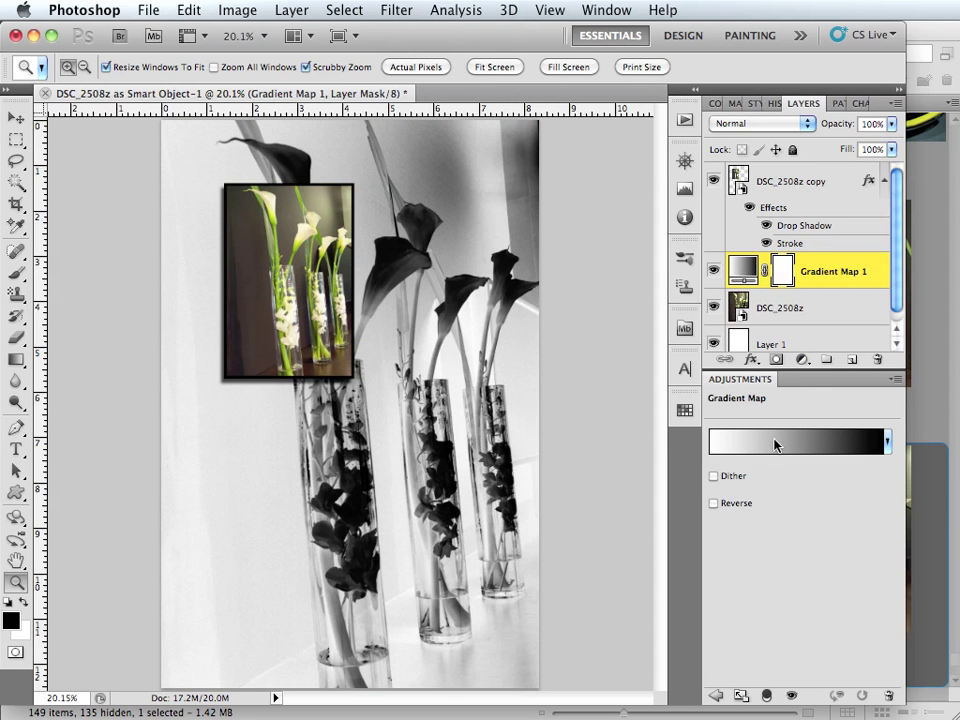
pyautogui.click(727, 504)
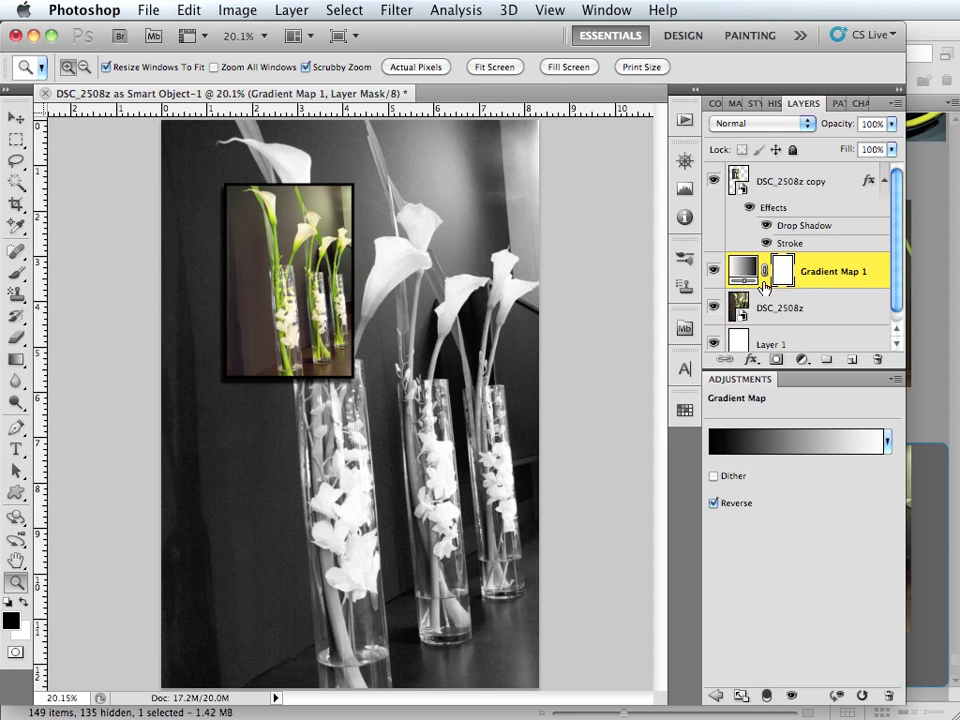
pyautogui.click(810, 308)
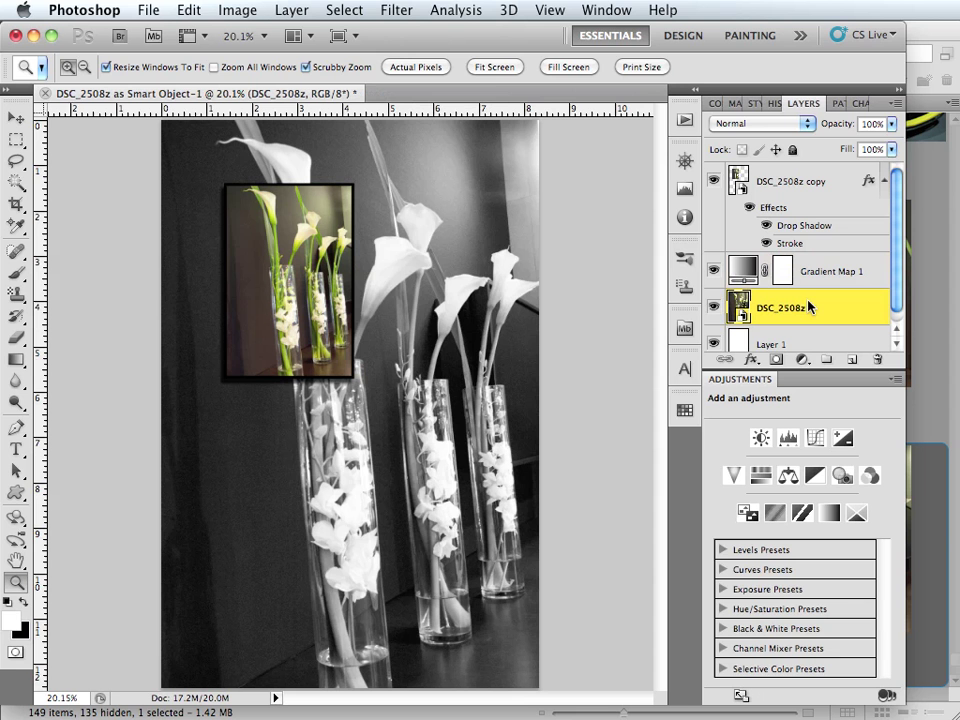
# Lower the DSC_2508z background layer's opacity to 27%
pyautogui.click(891, 124)
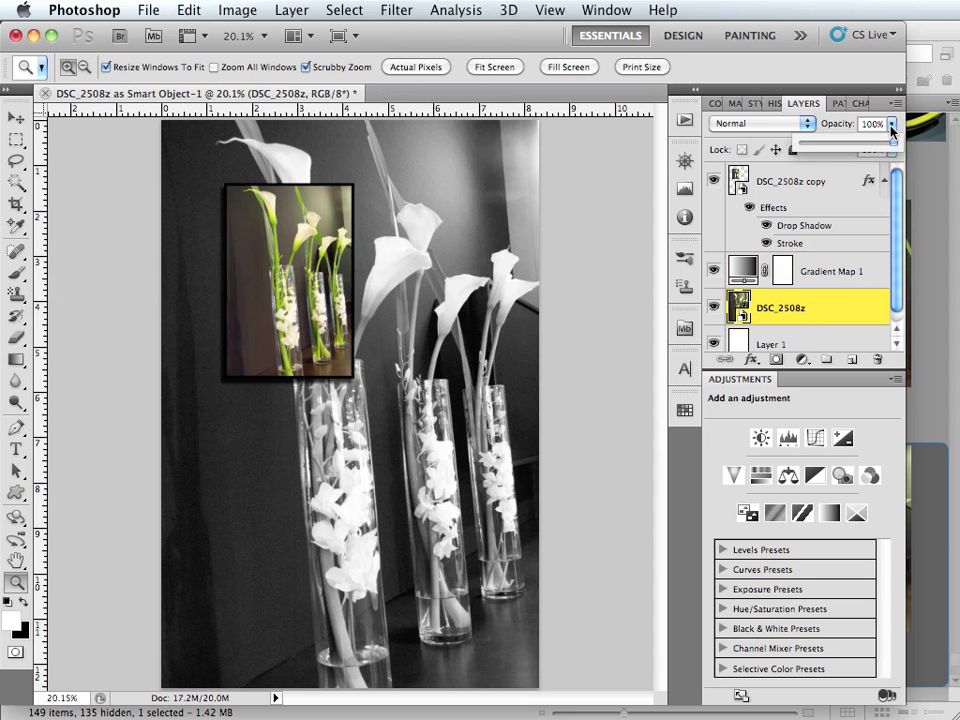
pyautogui.moveTo(858, 146); pyautogui.dragTo(826, 150)
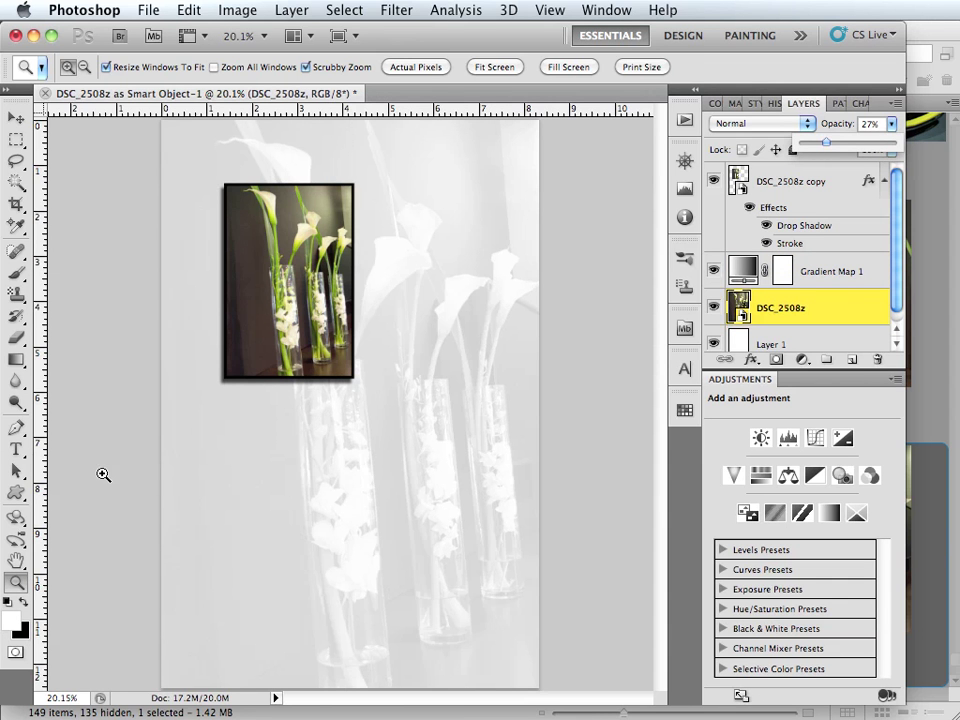
# Type the two-line title 'Hunter' / 'Photography', centred on the lower page, and commit it
pyautogui.click(16, 449)
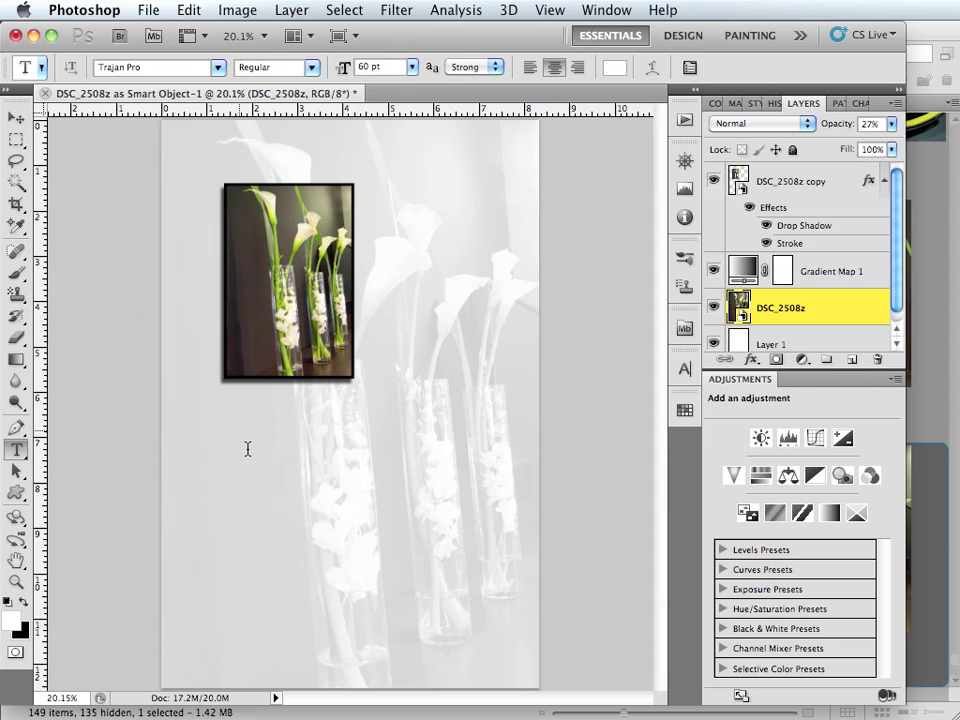
pyautogui.click(310, 512)
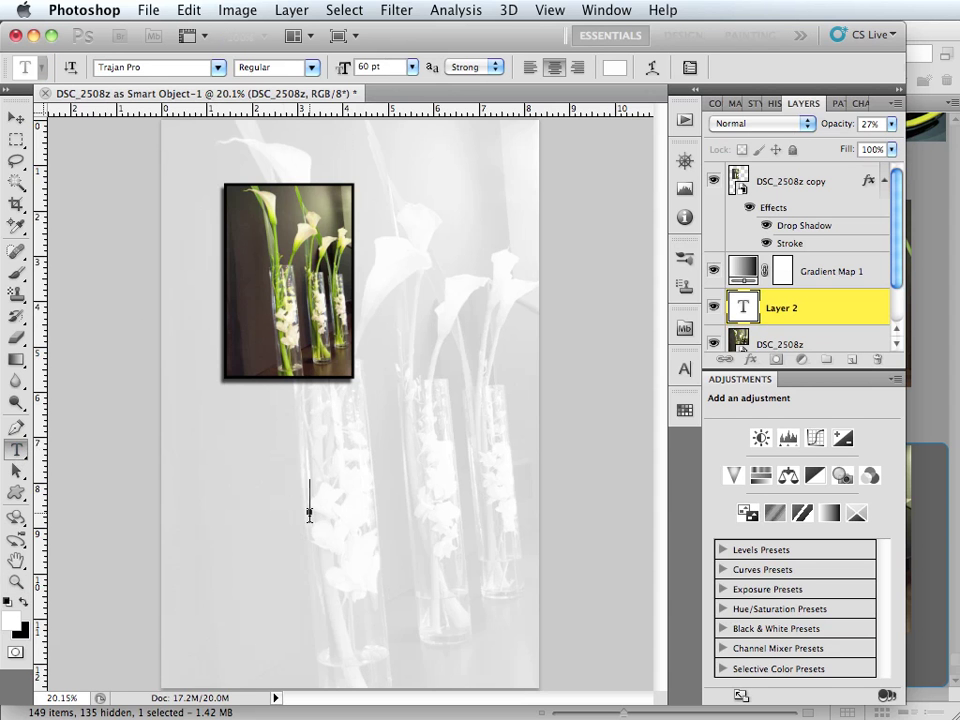
pyautogui.write('Hunter')
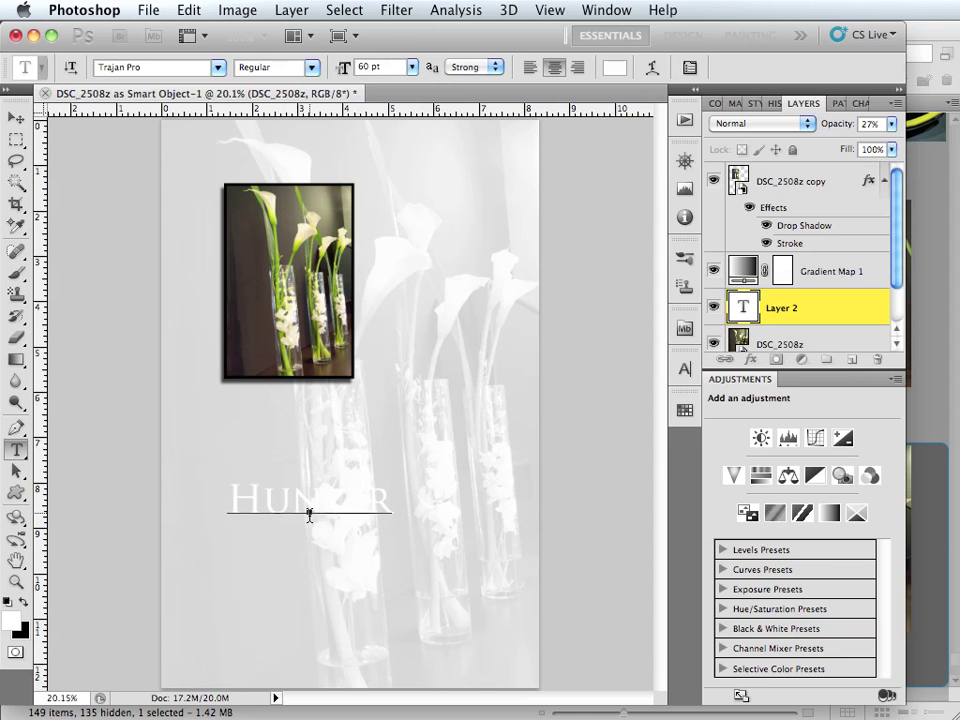
pyautogui.press('Return')
pyautogui.write('Photogr')
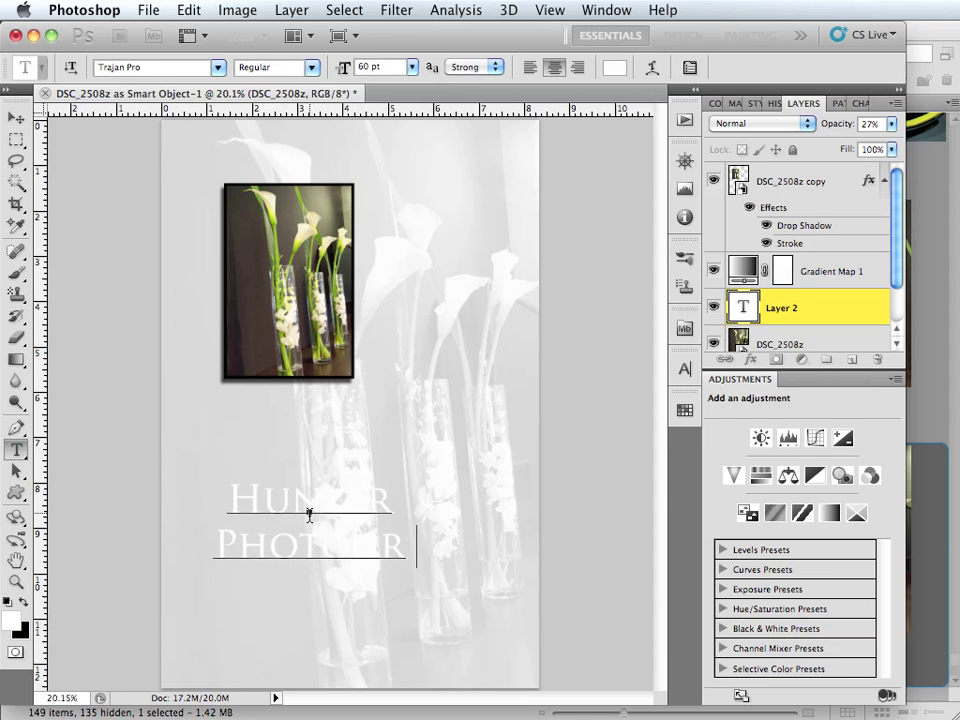
pyautogui.write('aphy')
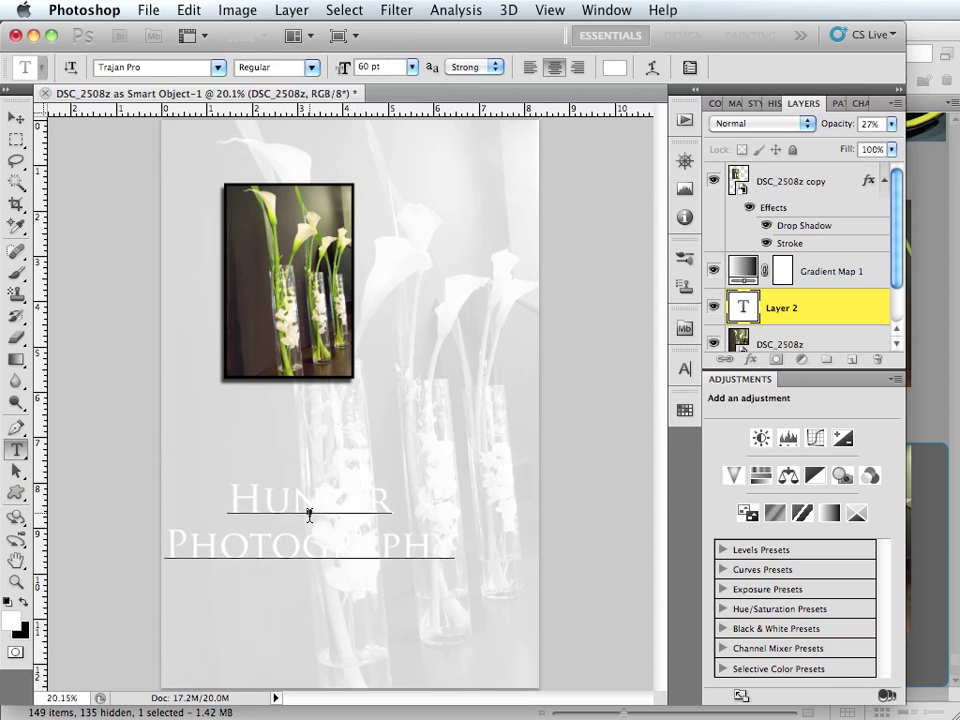
pyautogui.moveTo(328, 647); pyautogui.dragTo(377, 675)
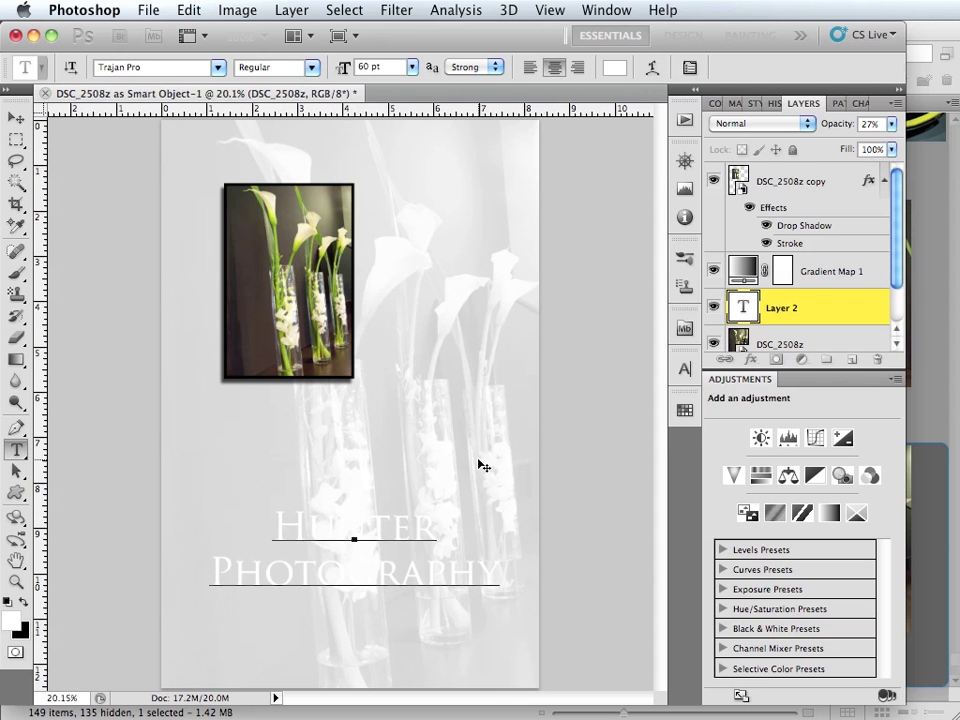
pyautogui.click(779, 308)
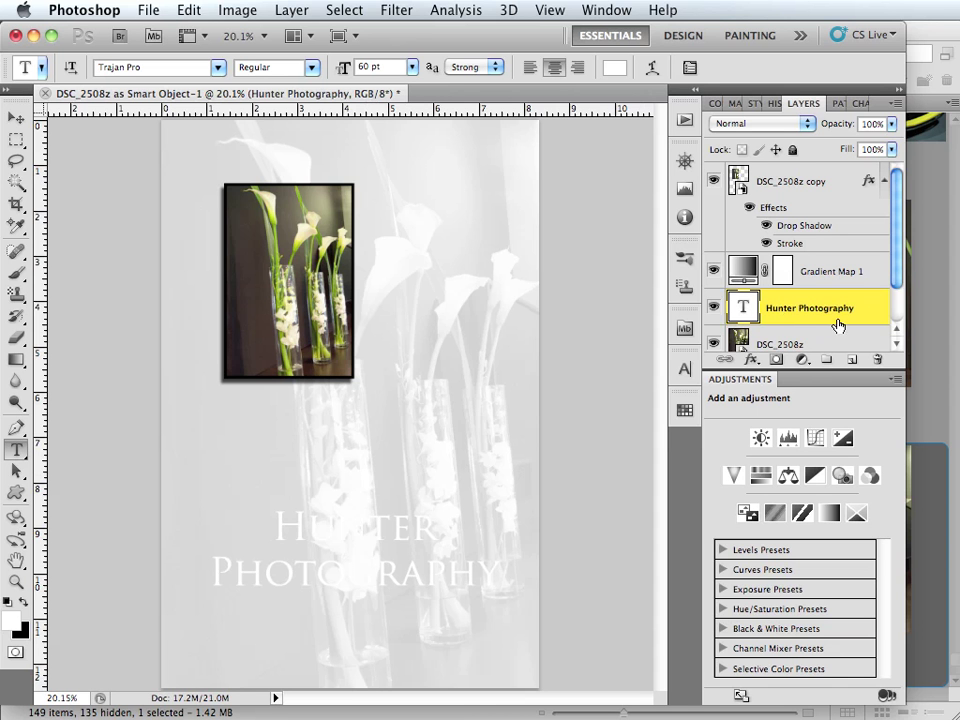
# Move the title layer to the top of the stack and give it a 32 px drop shadow
pyautogui.moveTo(851, 306); pyautogui.dragTo(825, 183)
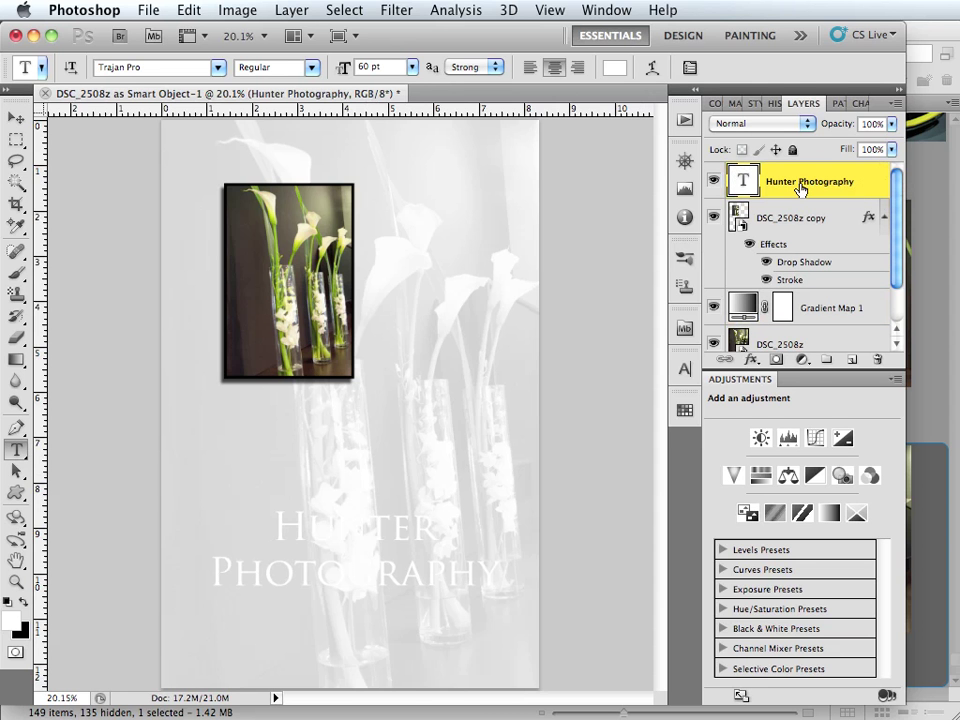
pyautogui.click(752, 359)
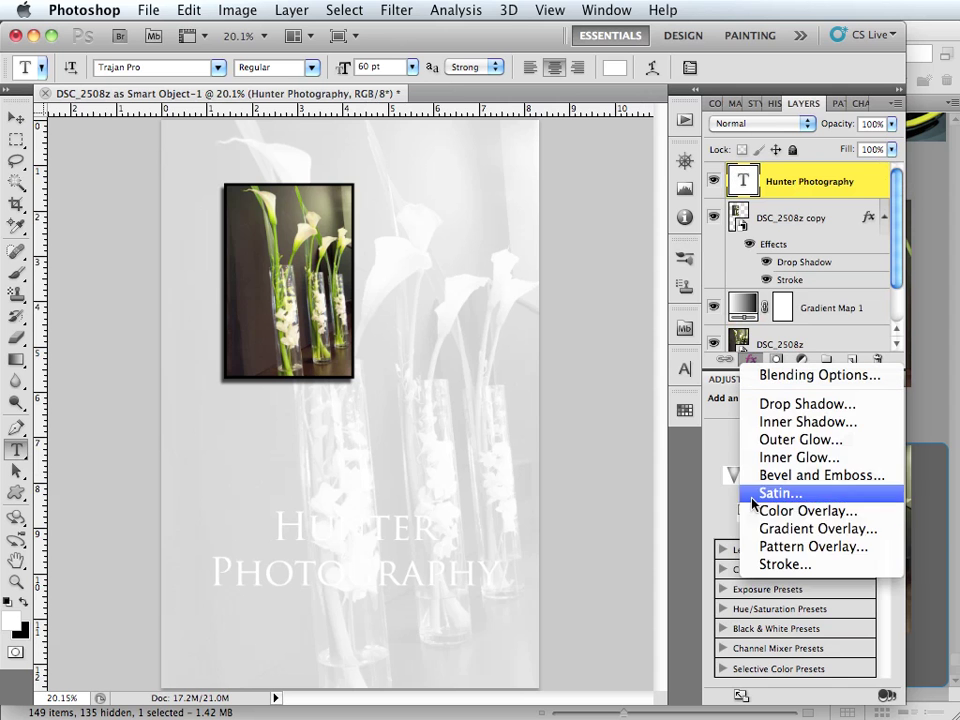
pyautogui.click(783, 407)
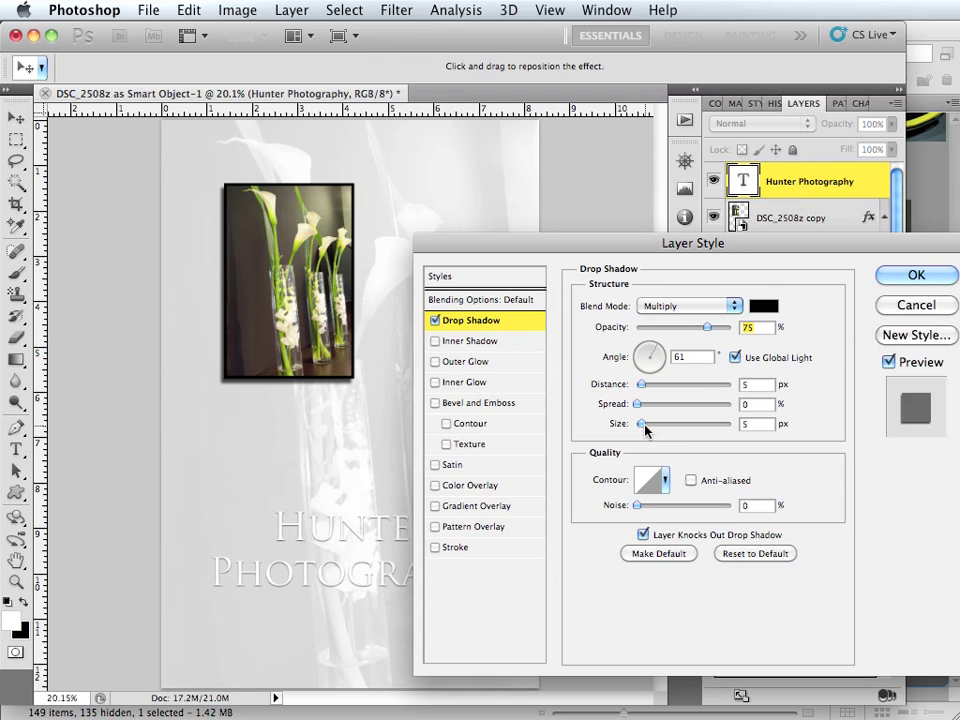
pyautogui.moveTo(645, 430); pyautogui.dragTo(659, 430)
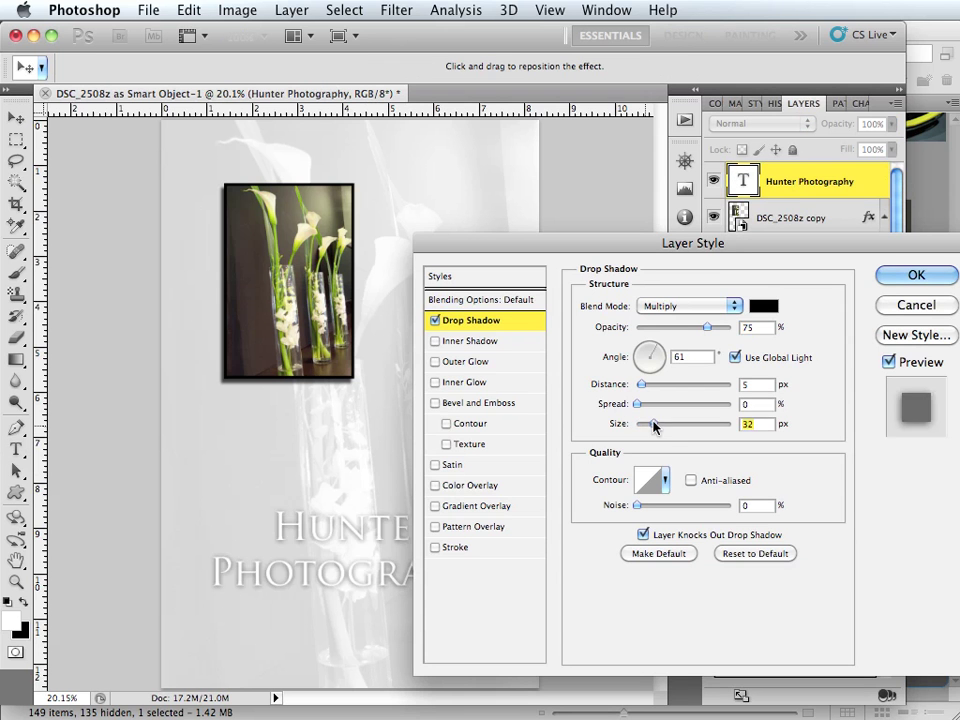
pyautogui.click(914, 276)
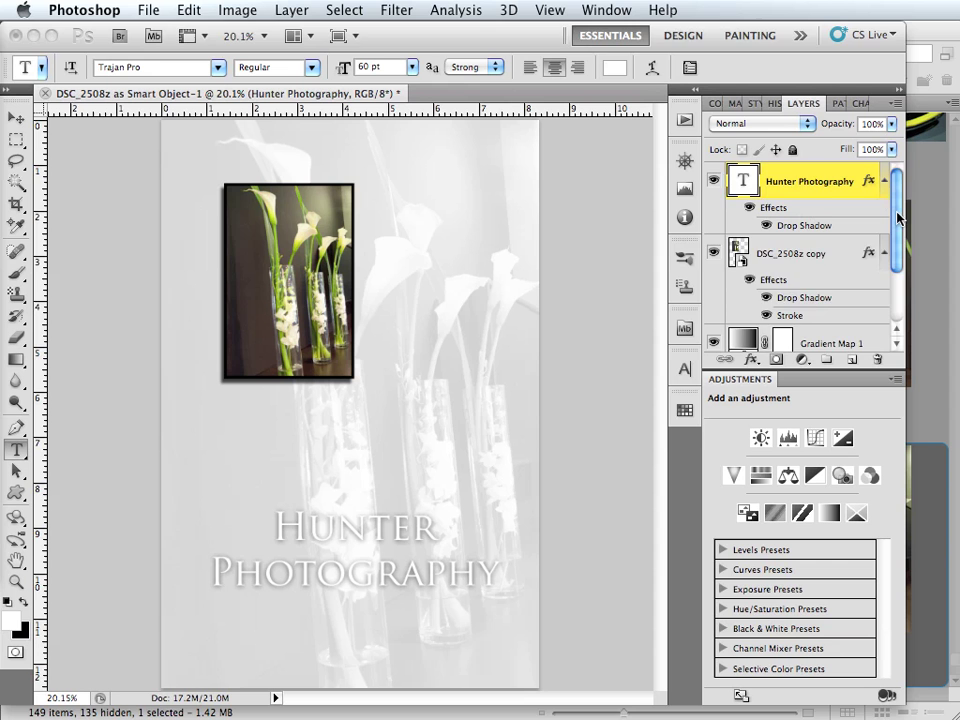
# Select the DSC_2508z smart object layer and choose Replace Contents from its context menu
pyautogui.scroll(-3, 897, 217)
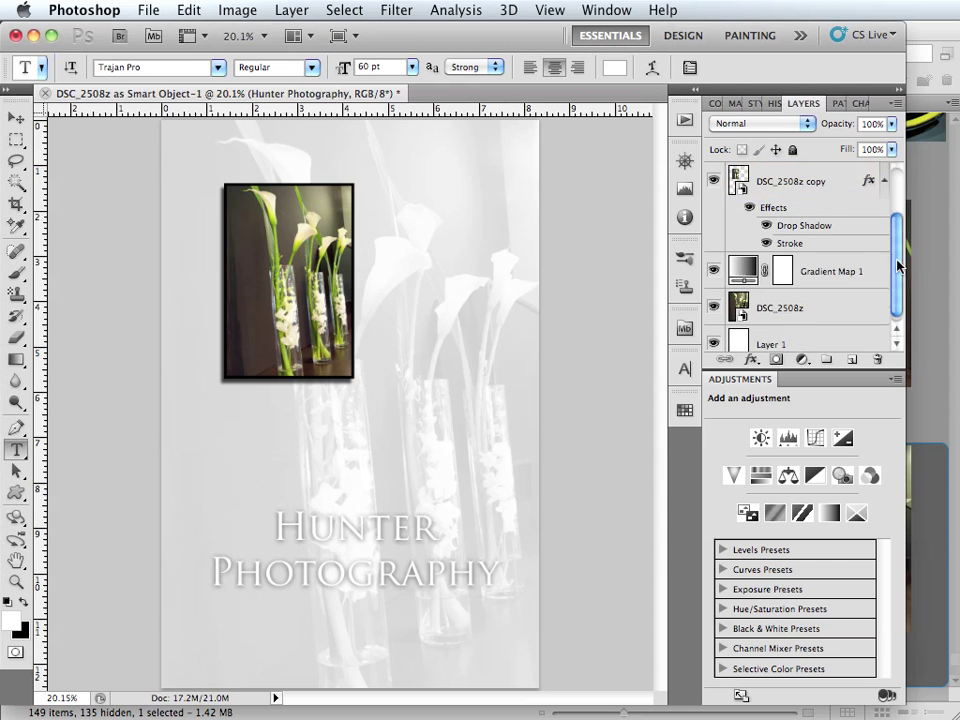
pyautogui.click(844, 297)
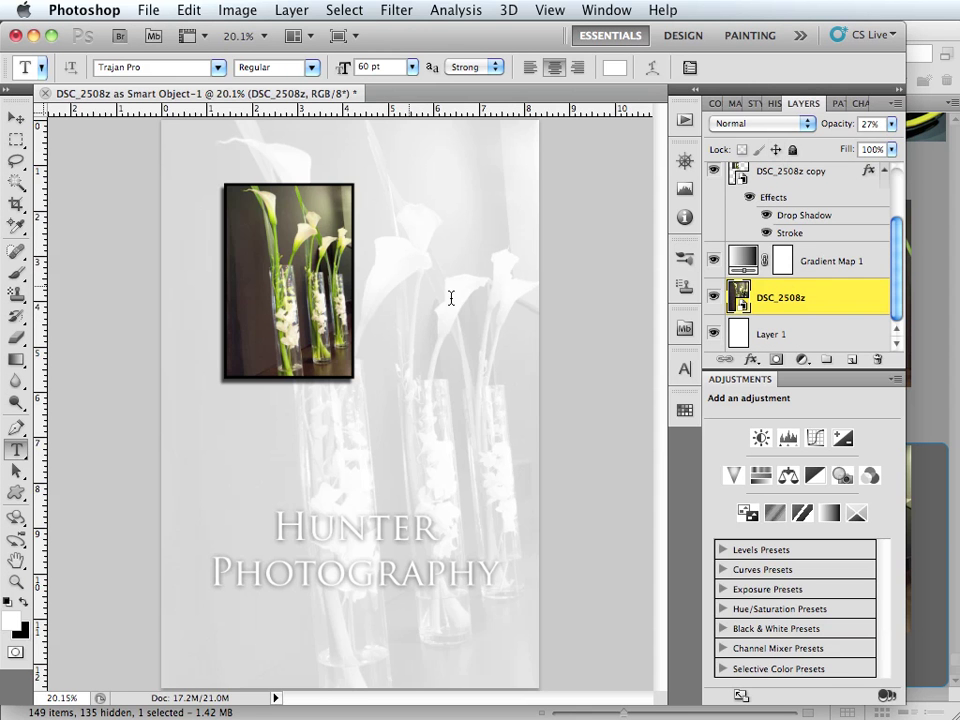
pyautogui.rightClick(786, 300)
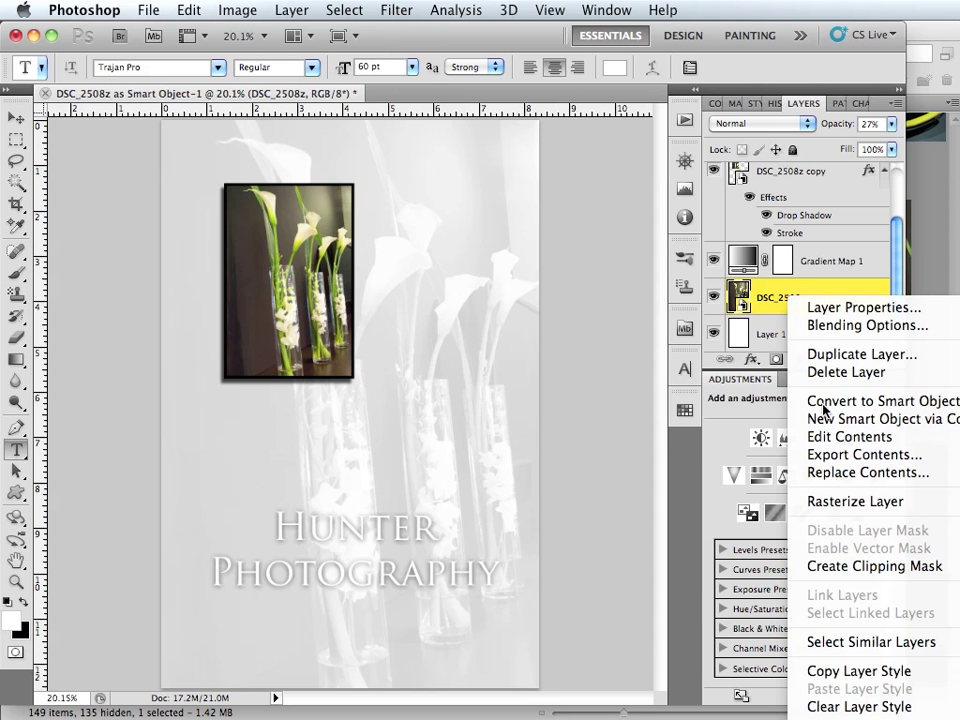
pyautogui.click(838, 478)
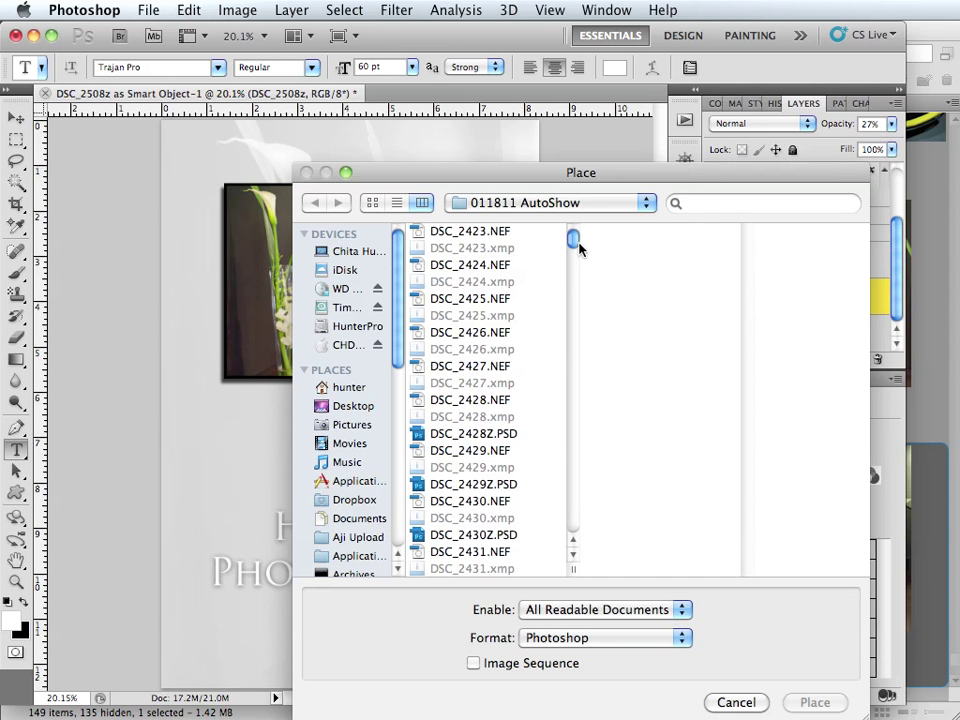
# Choose DSC_2507z.JPG in the Place dialog as the smart object's new contents
pyautogui.moveTo(574, 242); pyautogui.dragTo(575, 418)
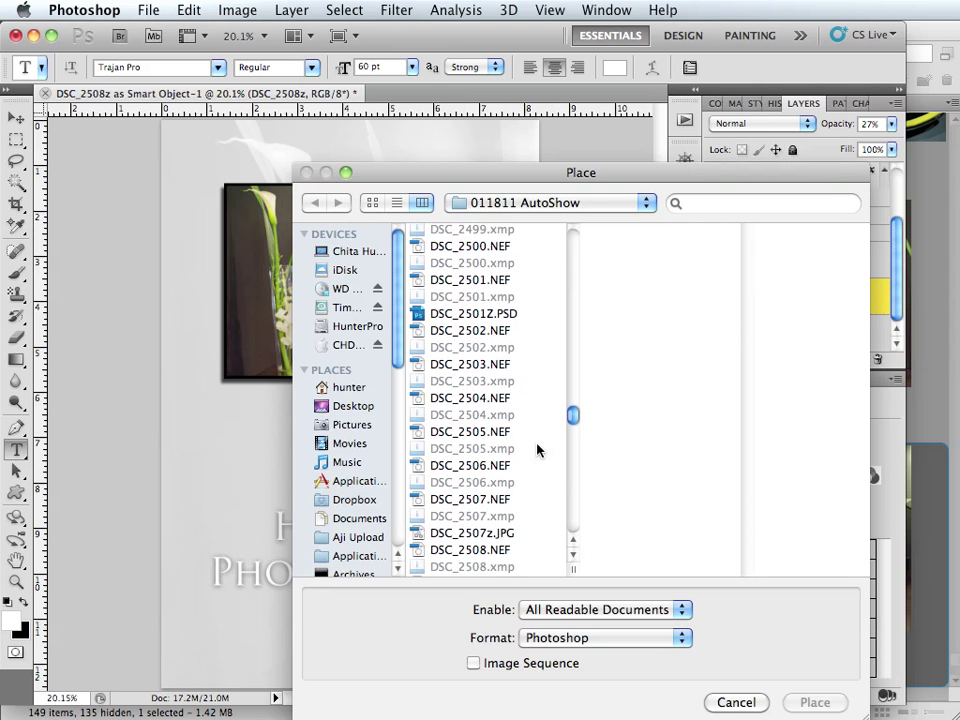
pyautogui.click(484, 534)
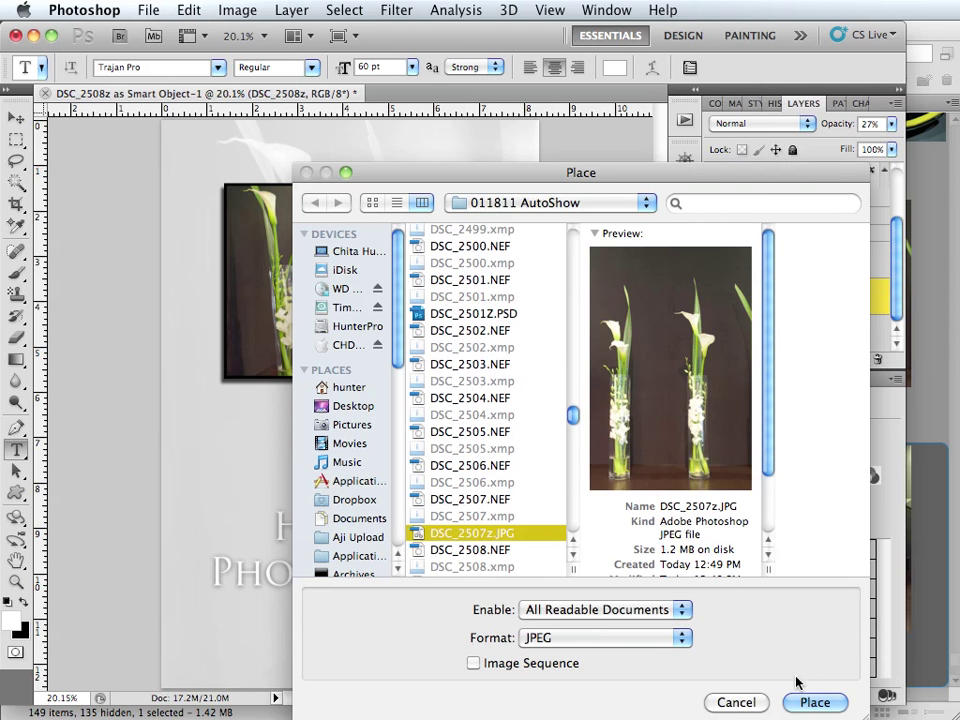
pyautogui.click(813, 703)
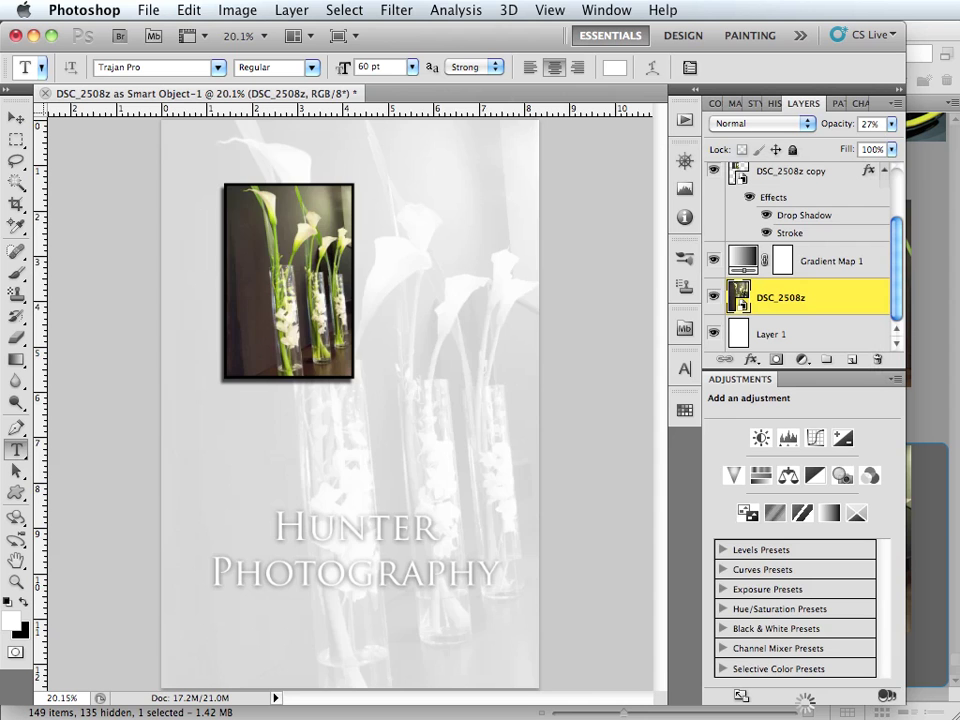